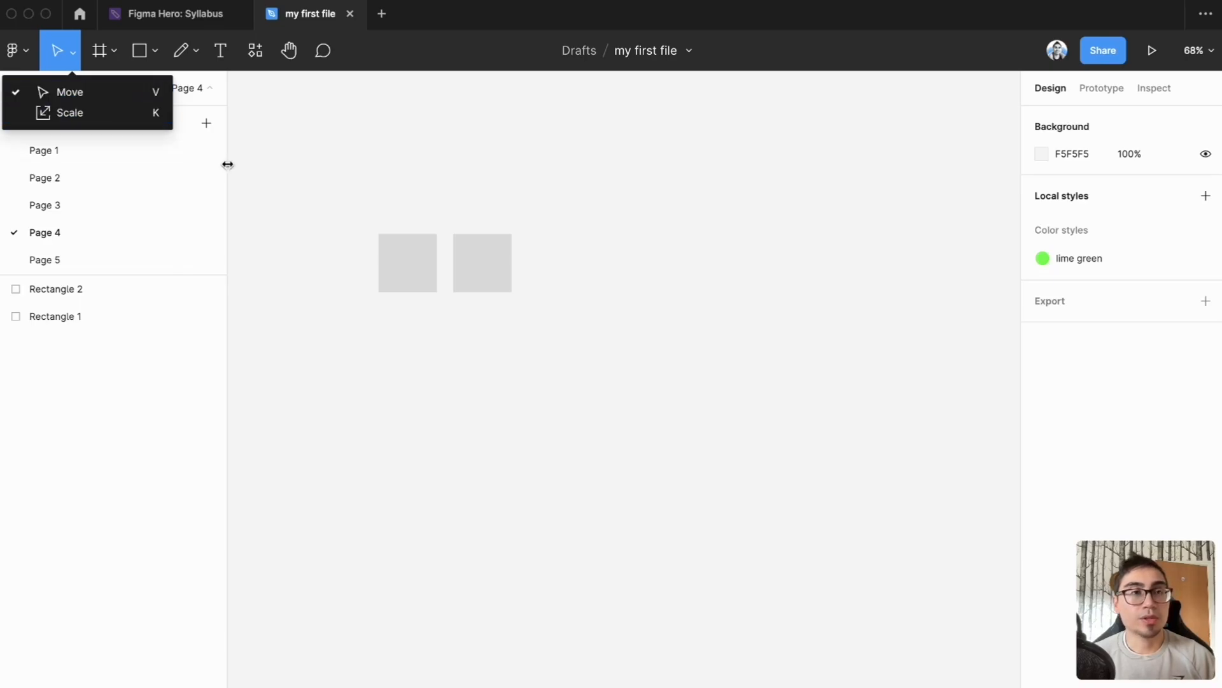
Step: Scale the right-hand square 2x from its bottom-left anchor with the Scale tool, and return it to 1x
{"action": "left_click", "coordinate": [485, 278]}
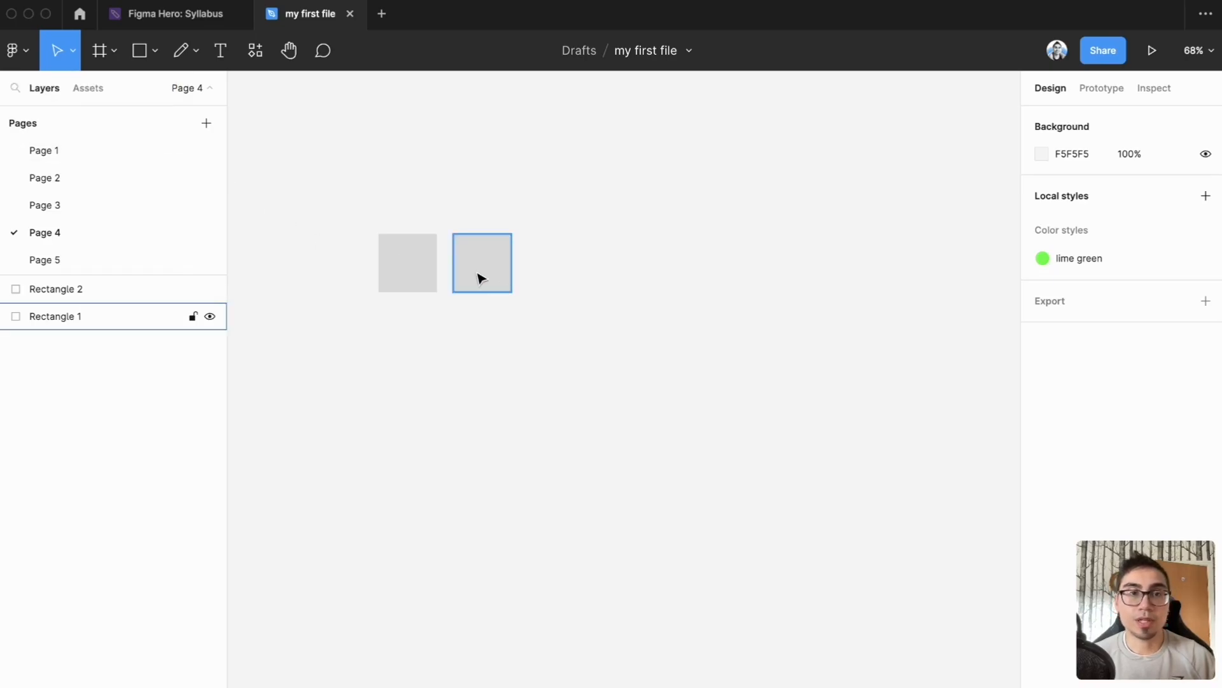
{"action": "key", "text": "k"}
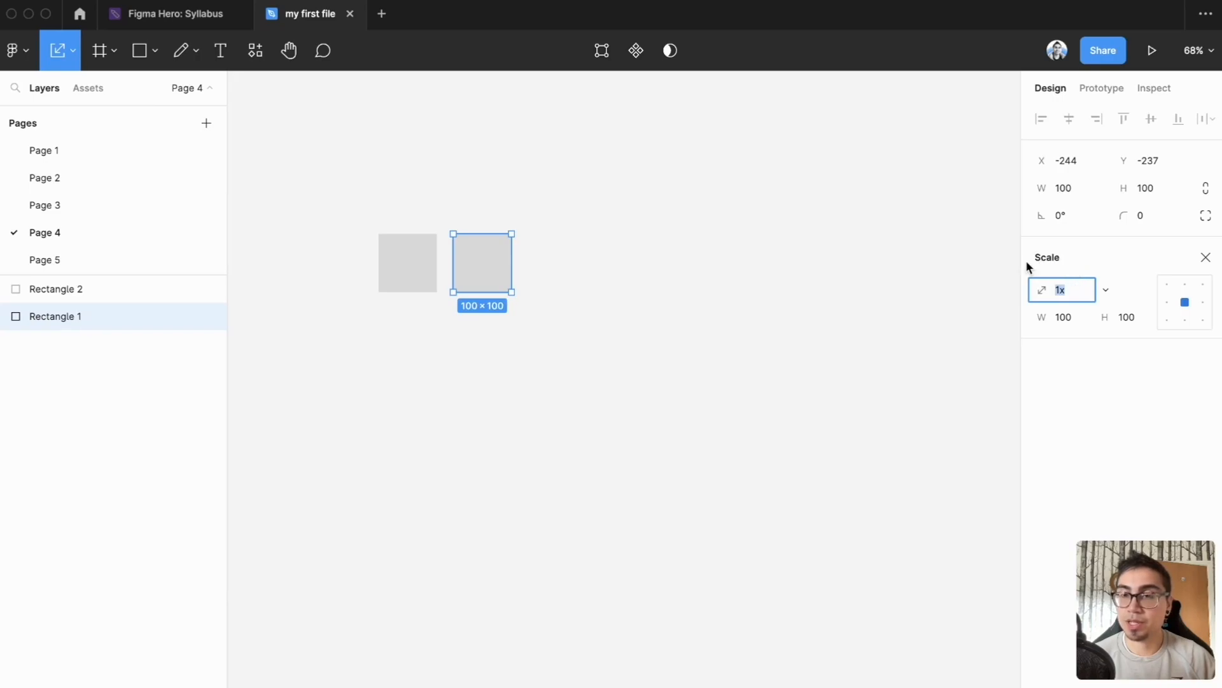
{"action": "left_click", "coordinate": [1107, 291]}
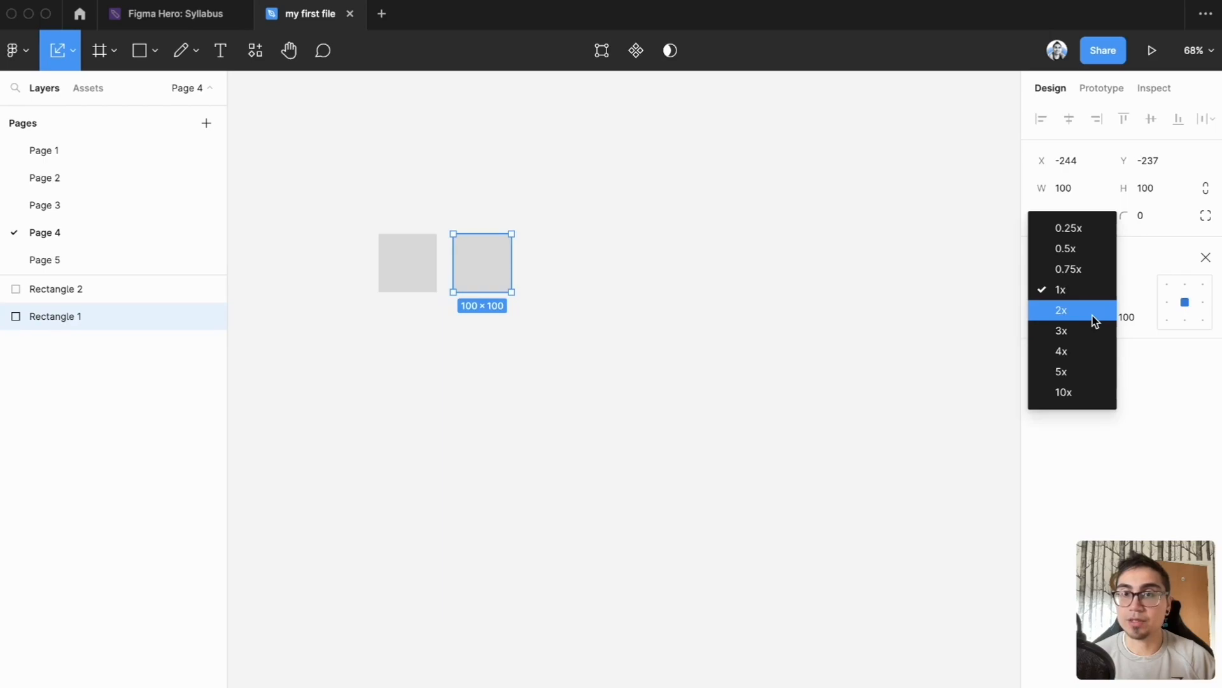
{"action": "left_click", "coordinate": [1168, 321]}
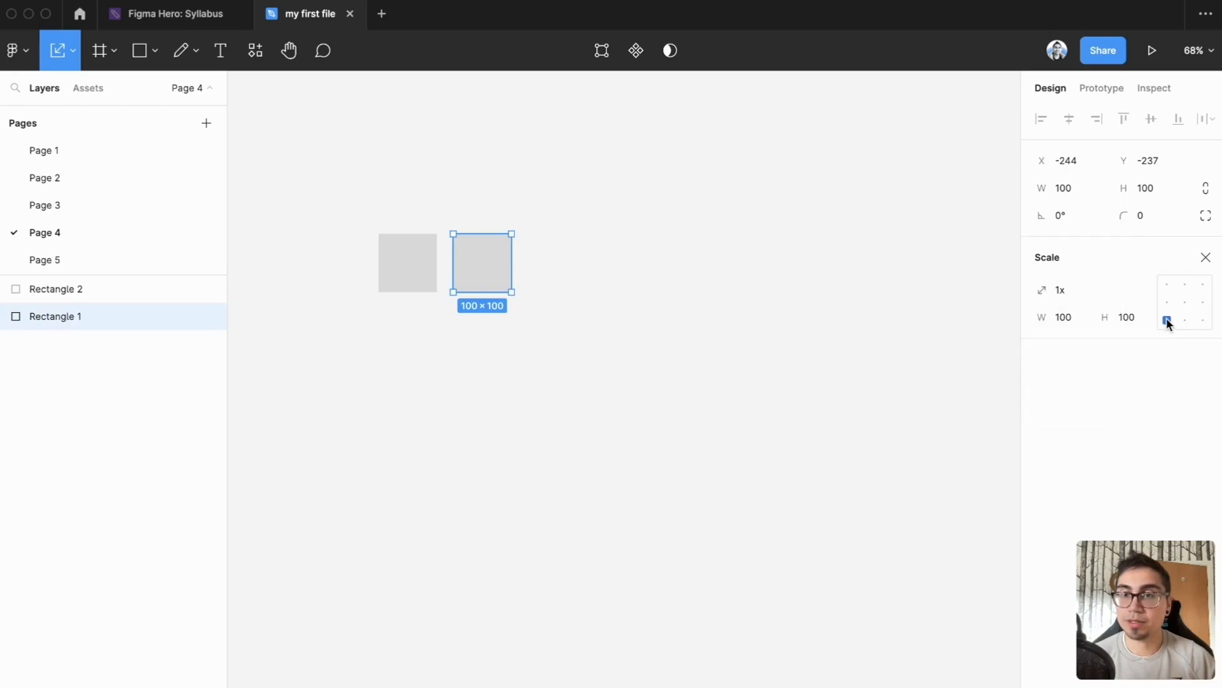
{"action": "left_click", "coordinate": [1106, 292]}
{"action": "left_click", "coordinate": [1099, 310]}
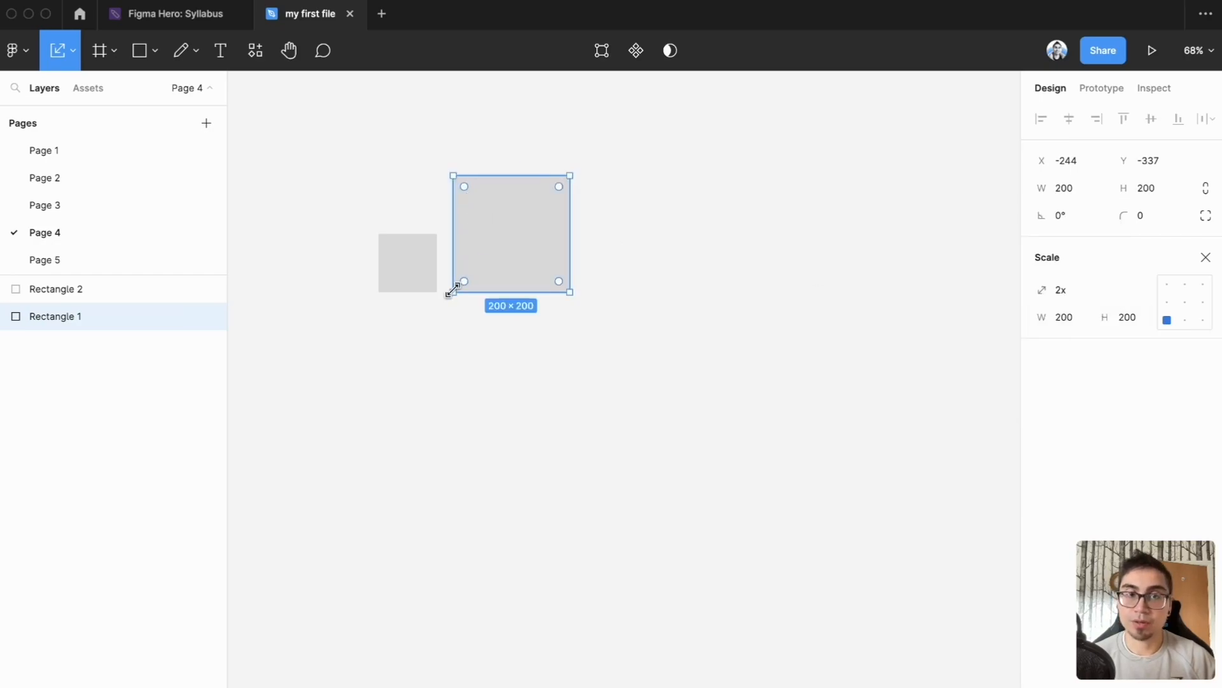
{"action": "left_click", "coordinate": [1096, 296]}
{"action": "left_click", "coordinate": [1090, 270]}
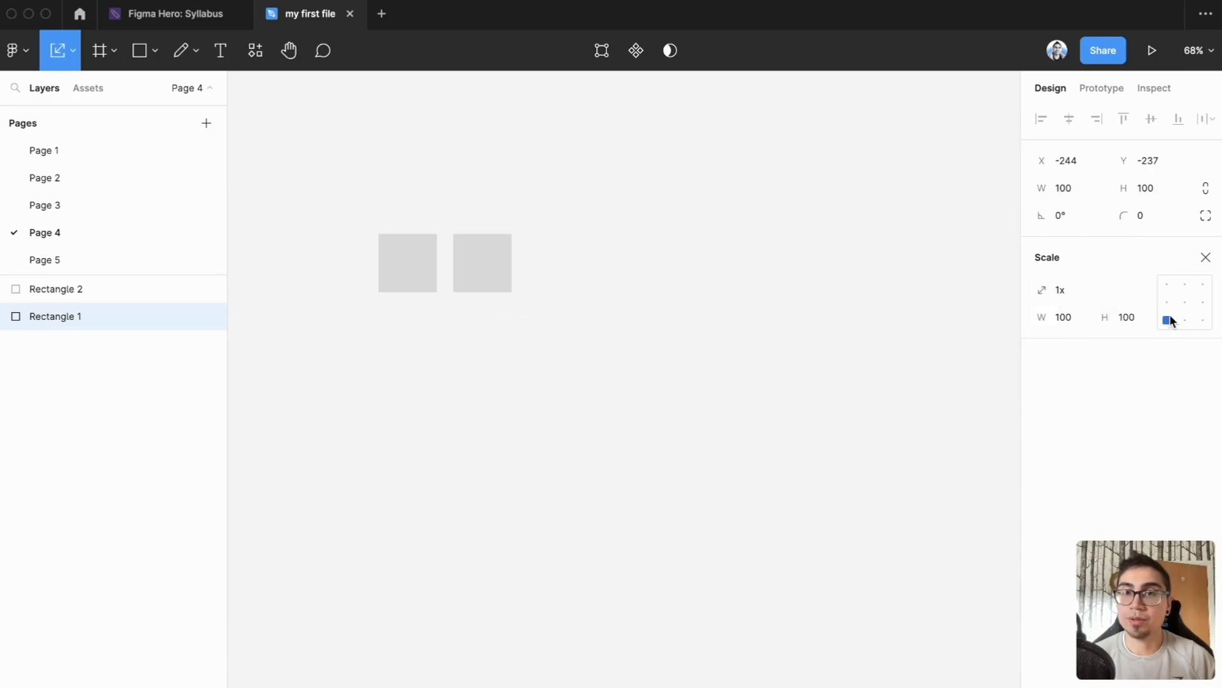
Step: Scale the right-hand square 2x about its center anchor, return it to 1x and deselect it
{"action": "left_click", "coordinate": [1186, 303]}
{"action": "left_click", "coordinate": [1108, 294]}
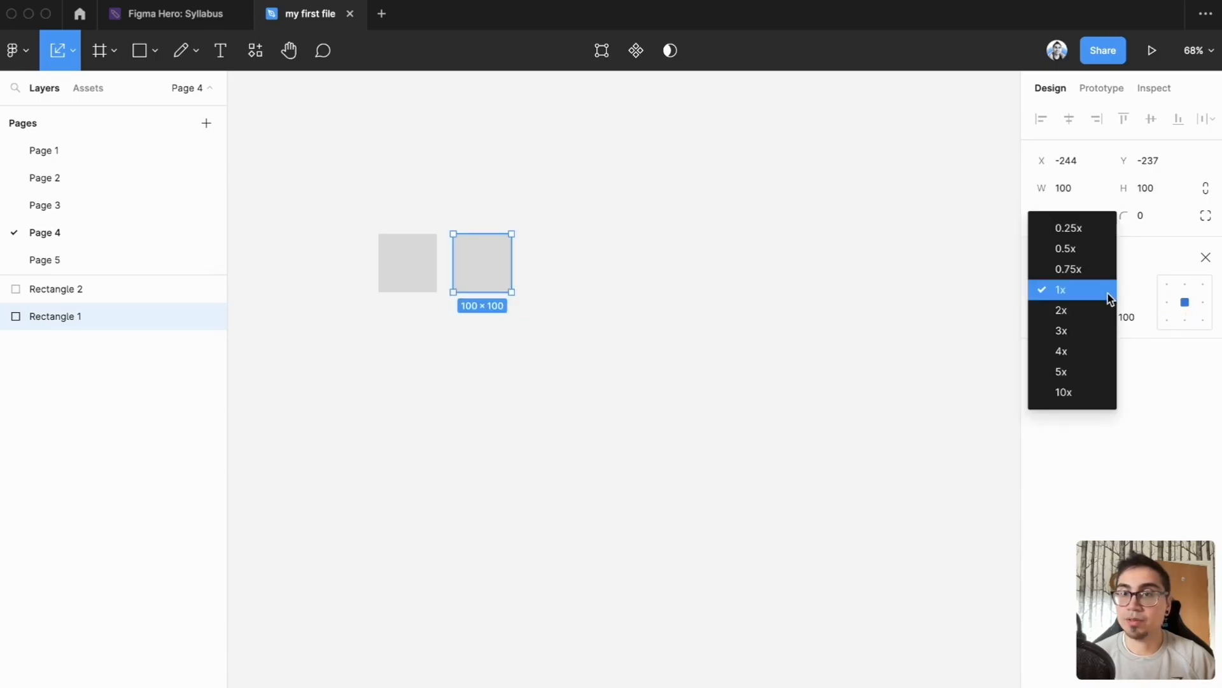
{"action": "left_click", "coordinate": [1096, 314]}
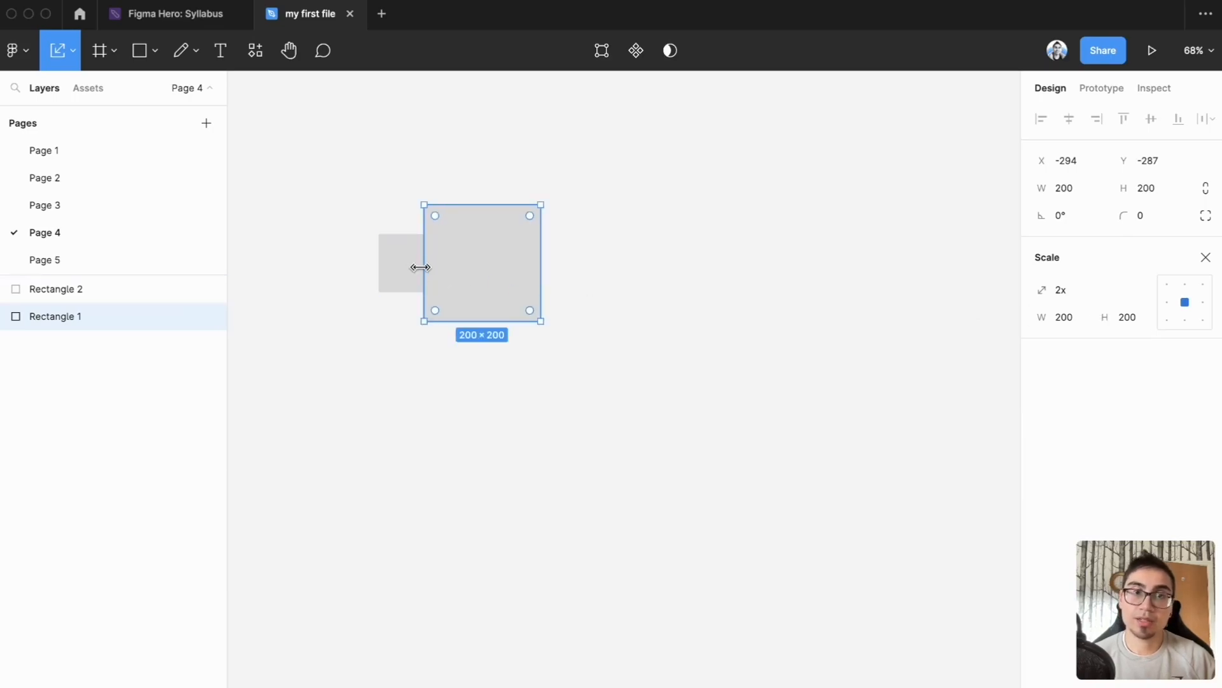
{"action": "left_click", "coordinate": [1111, 296]}
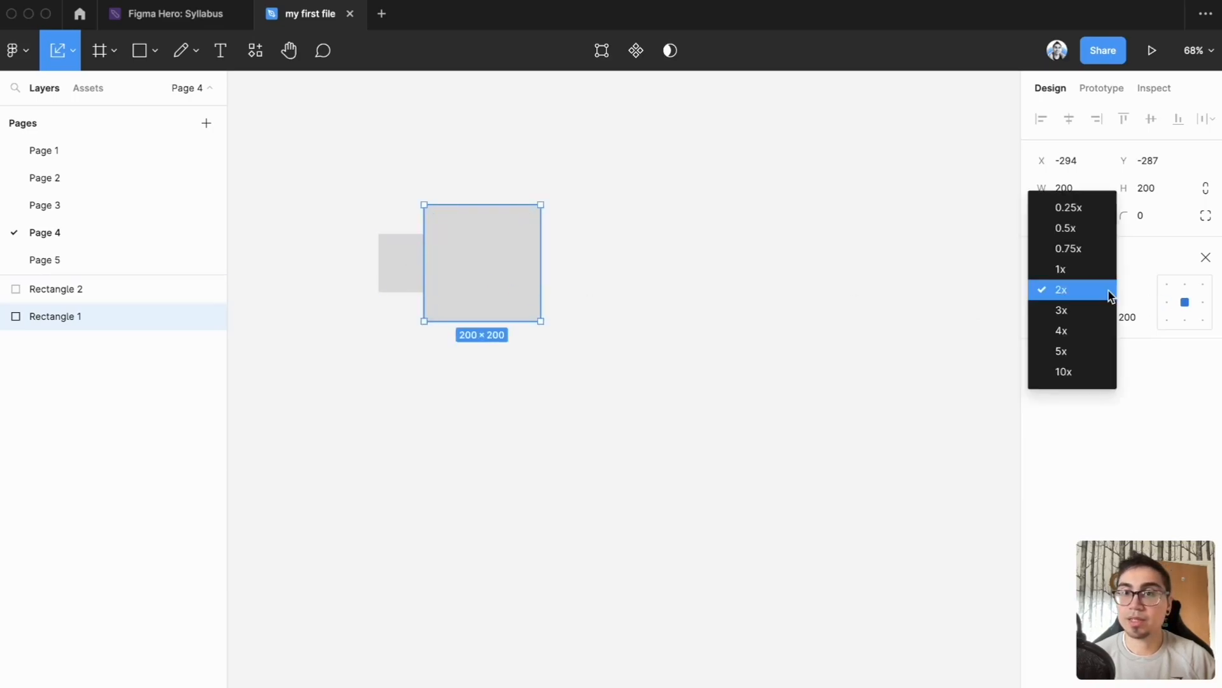
{"action": "left_click", "coordinate": [1098, 274]}
{"action": "left_click", "coordinate": [642, 292]}
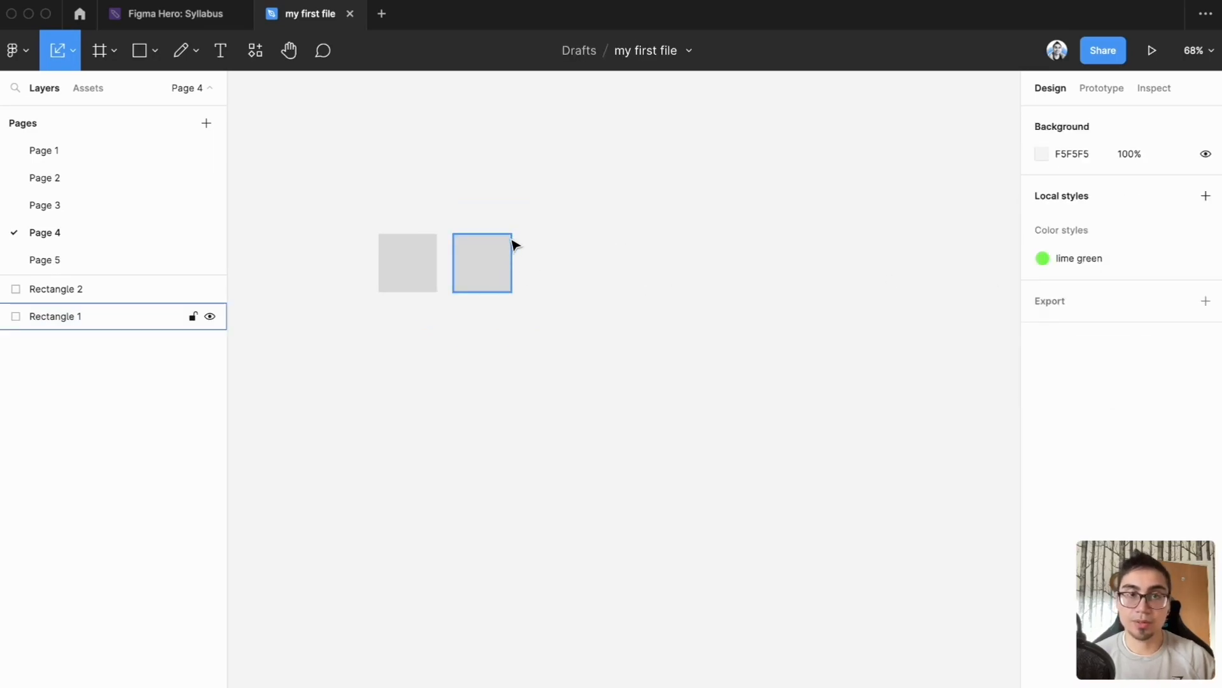
Step: Scale the right-hand square proportionally to about 169 × 169 directly on the canvas
{"action": "left_click_drag", "start_coordinate": [512, 234], "coordinate": [555, 204]}
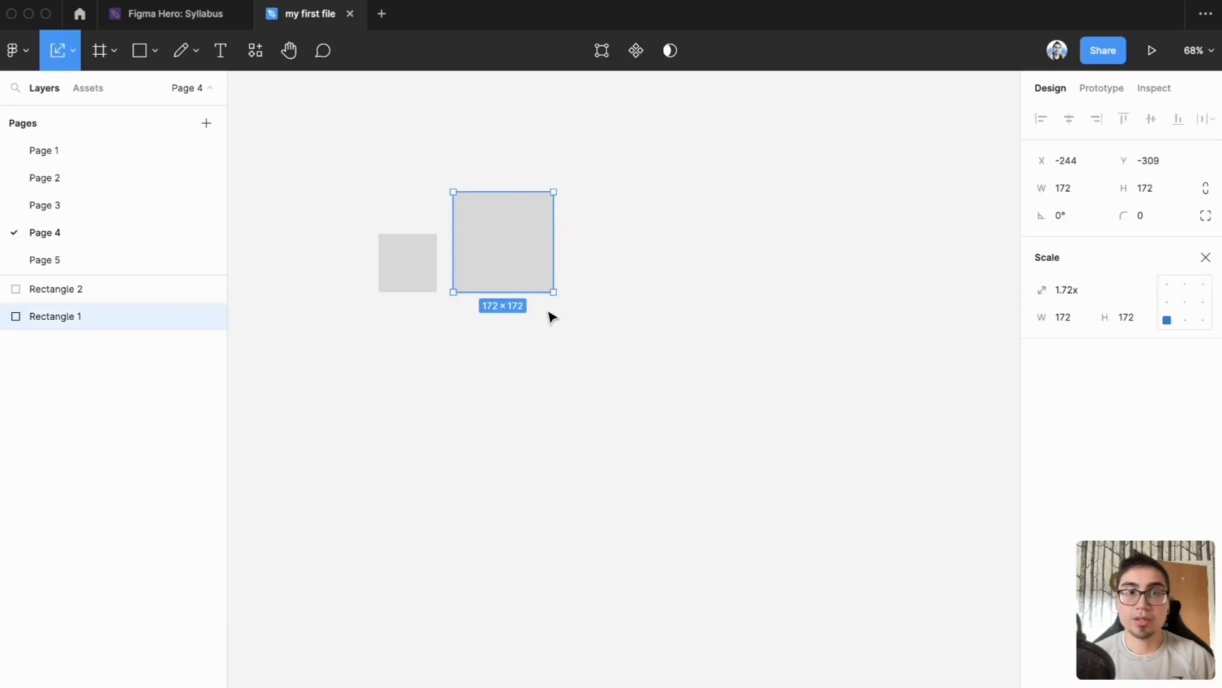
{"action": "mouse_move", "coordinate": [554, 292]}
{"action": "left_mouse_down"}
{"action": "mouse_move", "coordinate": [573, 309]}
{"action": "mouse_move", "coordinate": [650, 322]}
{"action": "mouse_move", "coordinate": [548, 273]}
{"action": "left_mouse_up"}
{"action": "left_click", "coordinate": [609, 288]}
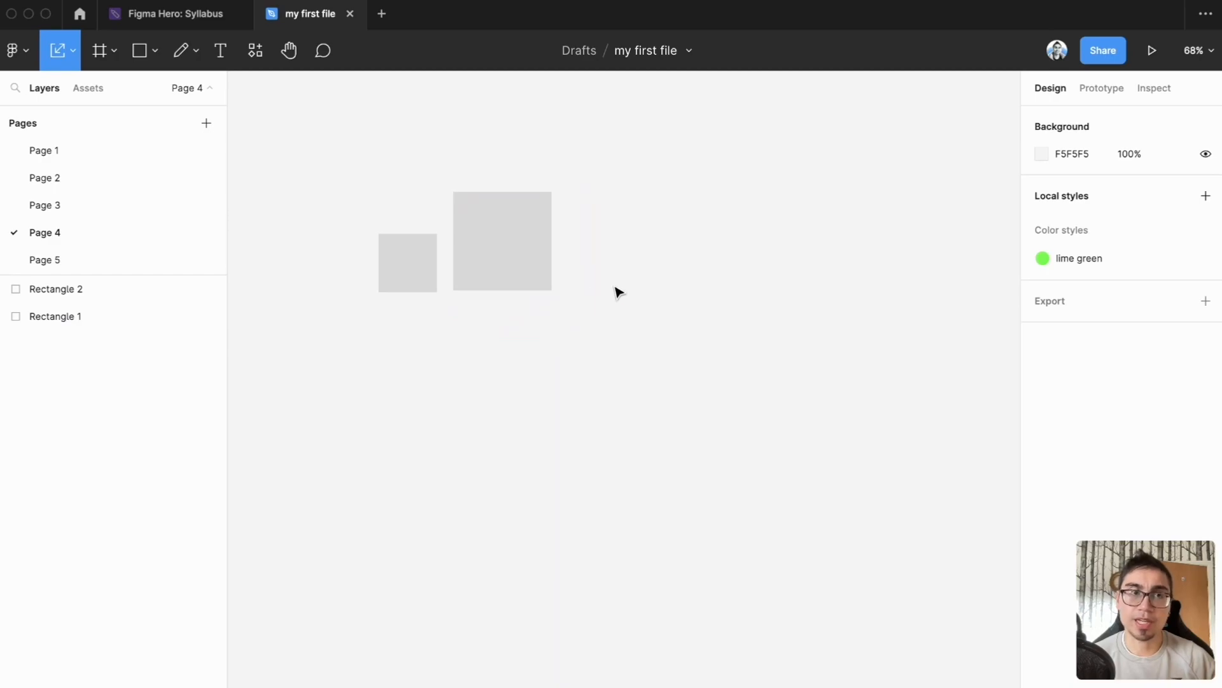
Step: Resize the larger square freely into a tall, slightly narrower rectangle with the Move tool
{"action": "left_click", "coordinate": [535, 256]}
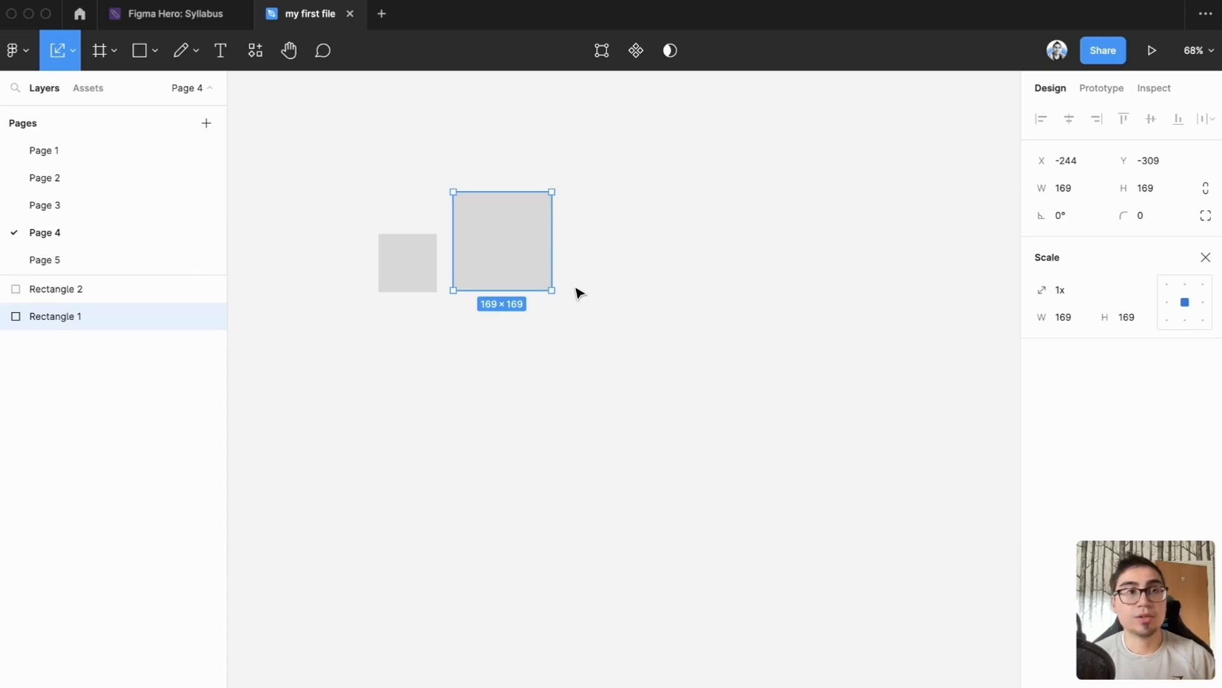
{"action": "key", "text": "v"}
{"action": "left_click_drag", "start_coordinate": [552, 291], "coordinate": [542, 347]}
{"action": "left_click", "coordinate": [599, 296]}
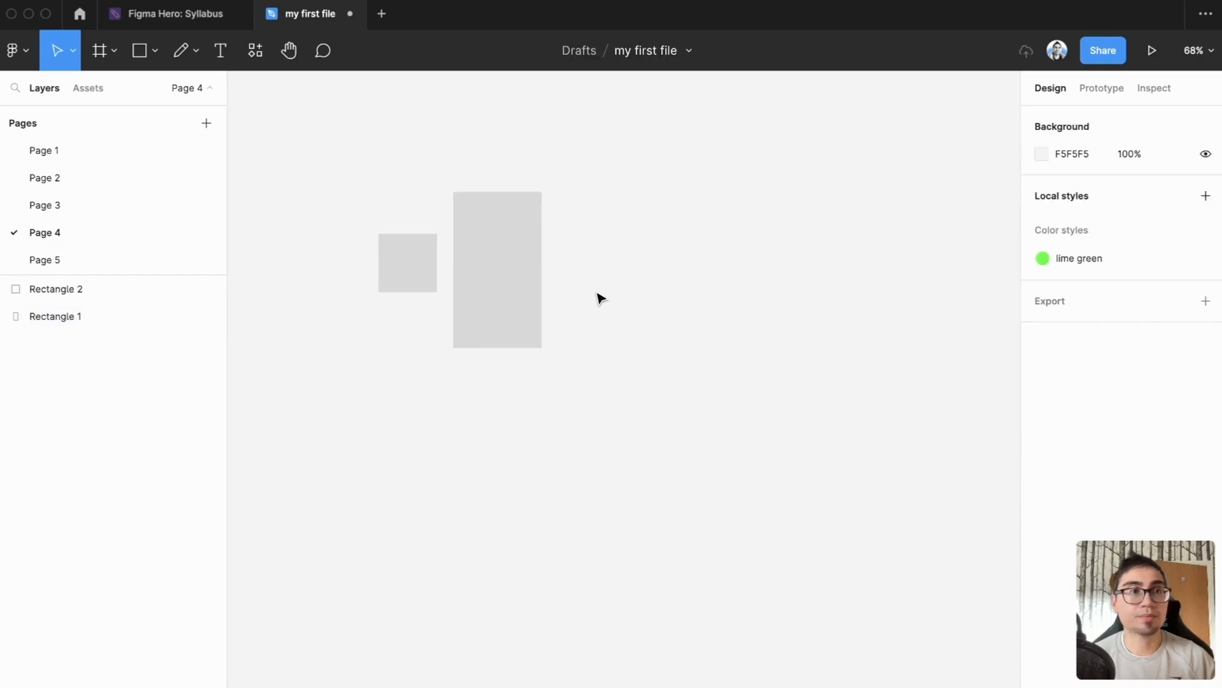
Step: Place a 100 × 100 frame in the empty area below the small square using the Frame tool
{"action": "left_click", "coordinate": [116, 54]}
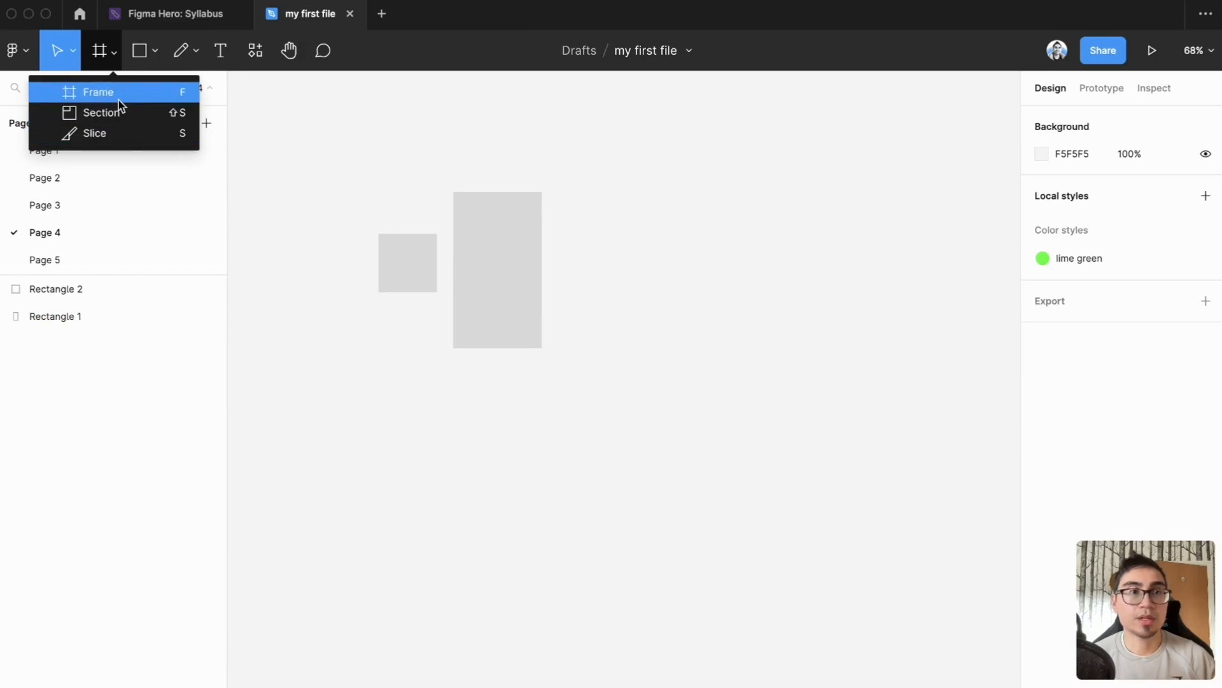
{"action": "left_click", "coordinate": [411, 437]}
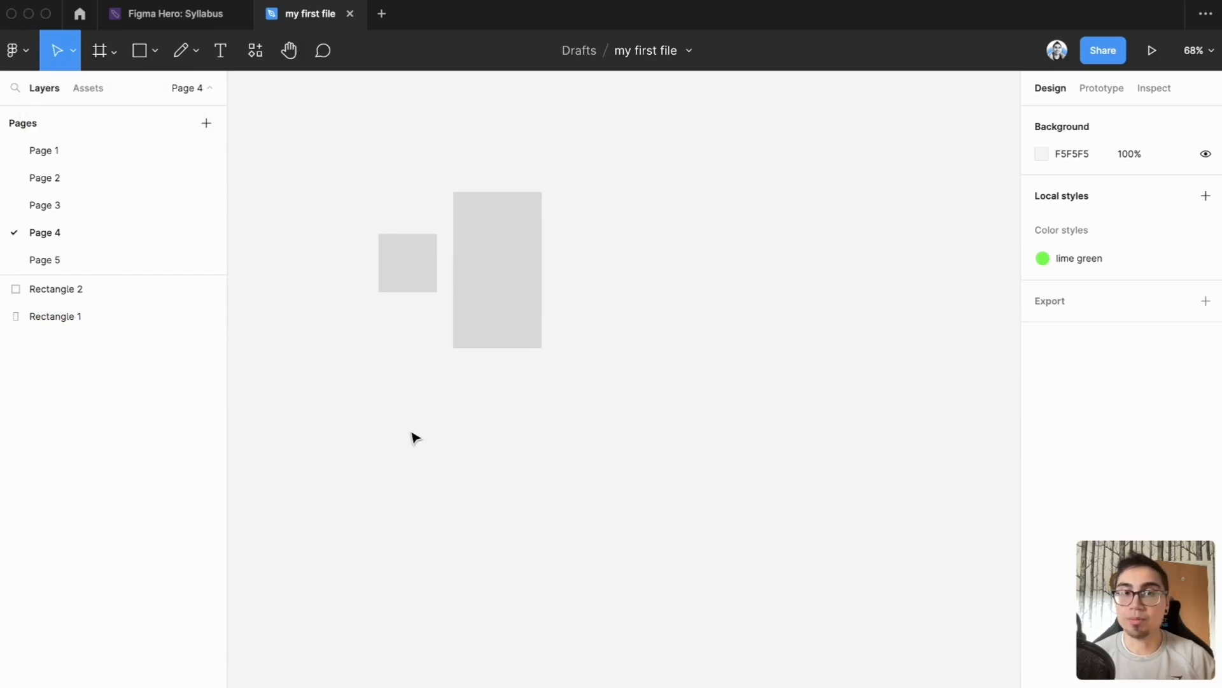
{"action": "scroll", "coordinate": [433, 414], "scroll_direction": "down", "scroll_amount": 3}
{"action": "key", "text": "f"}
{"action": "left_click", "coordinate": [419, 387]}
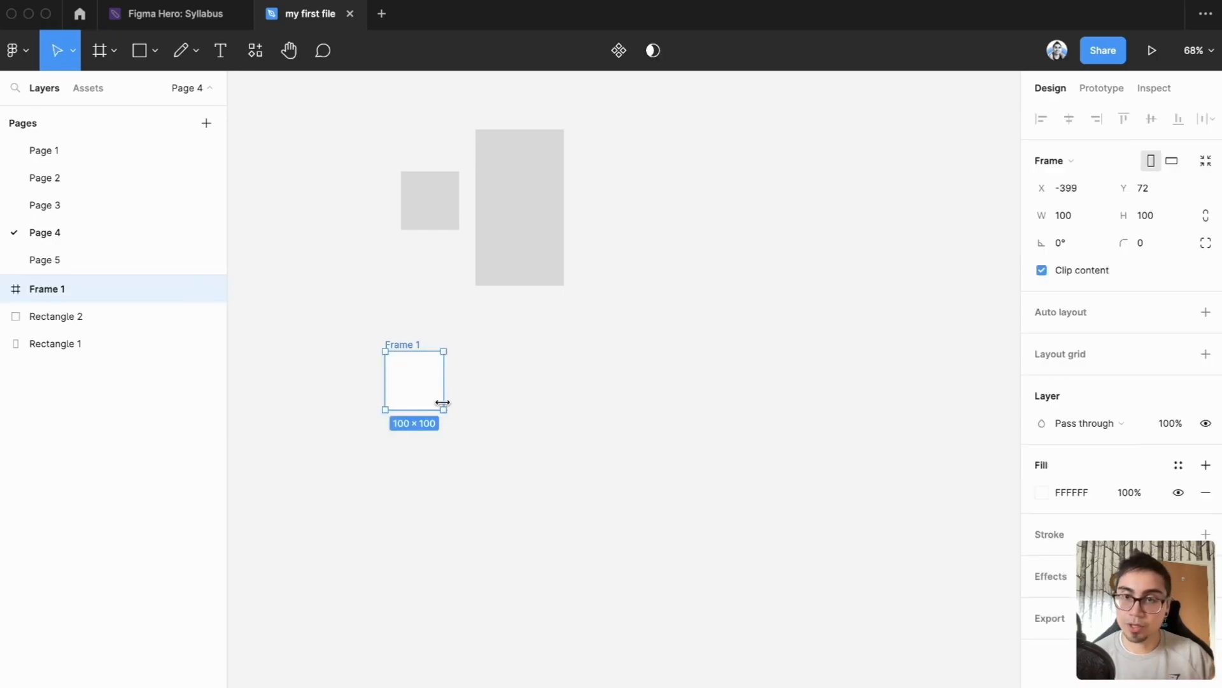
{"action": "left_click", "coordinate": [496, 398]}
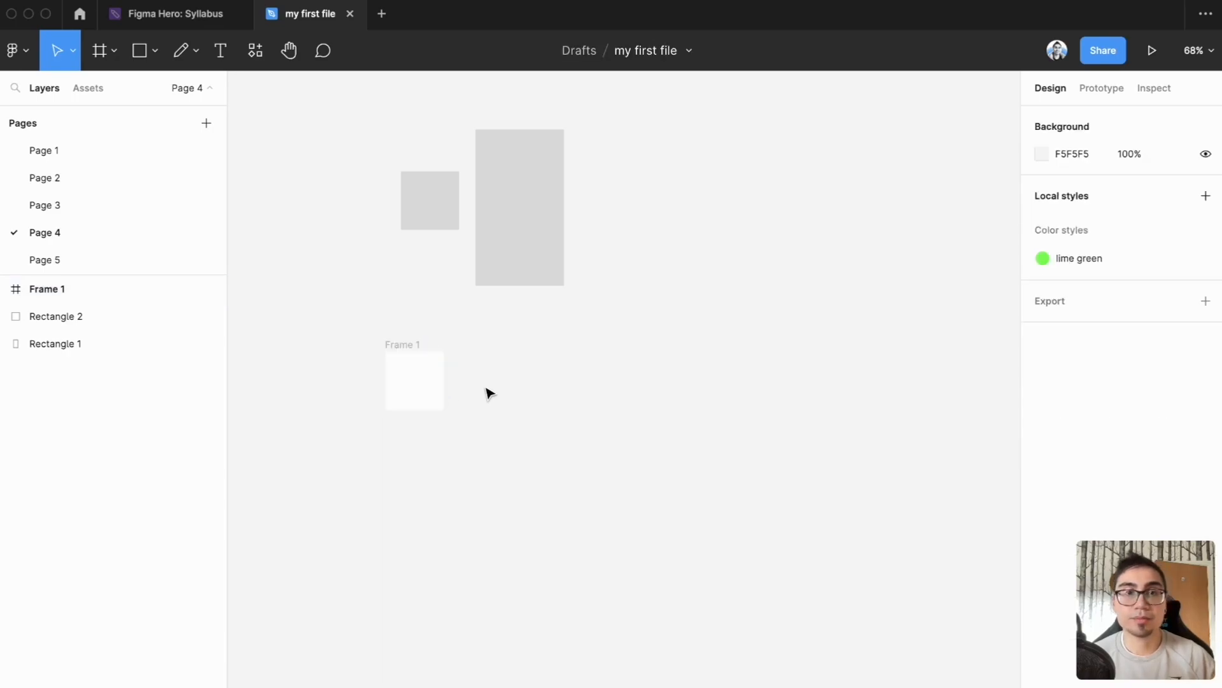
Step: Add a frame from the Apple Watch 44mm preset and move it directly beneath Frame 1, with their left edges aligned
{"action": "left_click", "coordinate": [115, 51]}
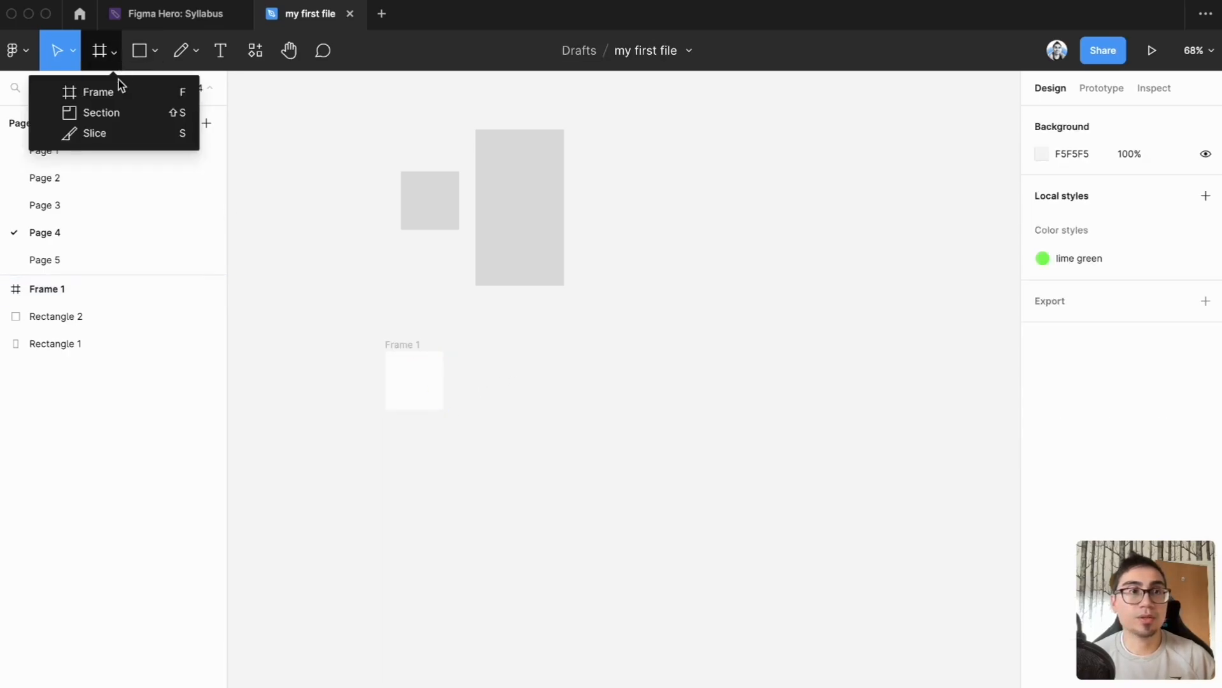
{"action": "left_click", "coordinate": [125, 90]}
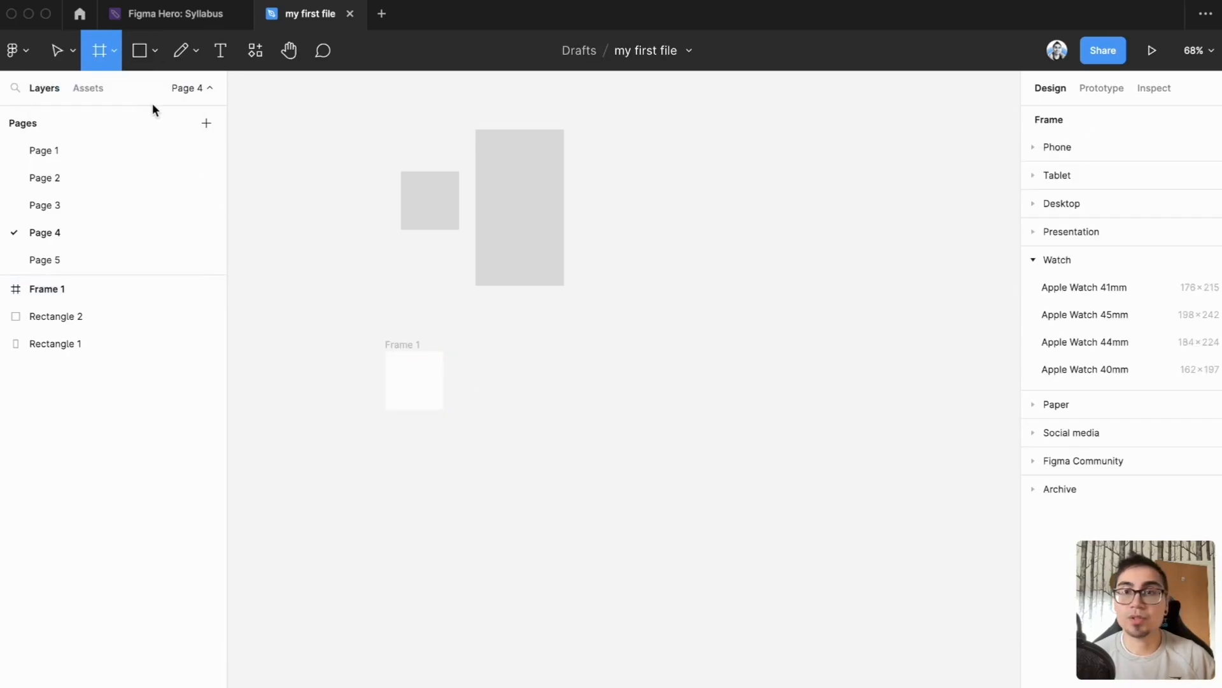
{"action": "left_click", "coordinate": [1094, 344]}
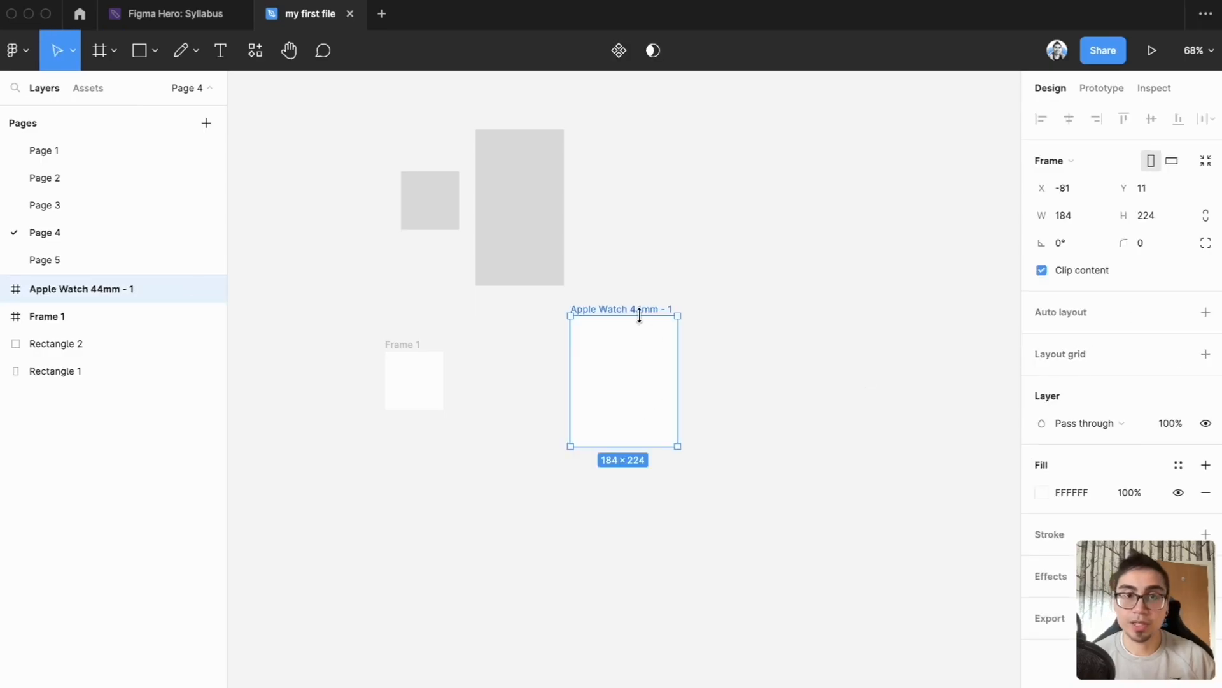
{"action": "left_click_drag", "start_coordinate": [635, 310], "coordinate": [450, 432]}
Step: Add a frame from the MacBook Air desktop preset, 1280 × 832
{"action": "key", "text": "f"}
{"action": "left_click", "coordinate": [1061, 204]}
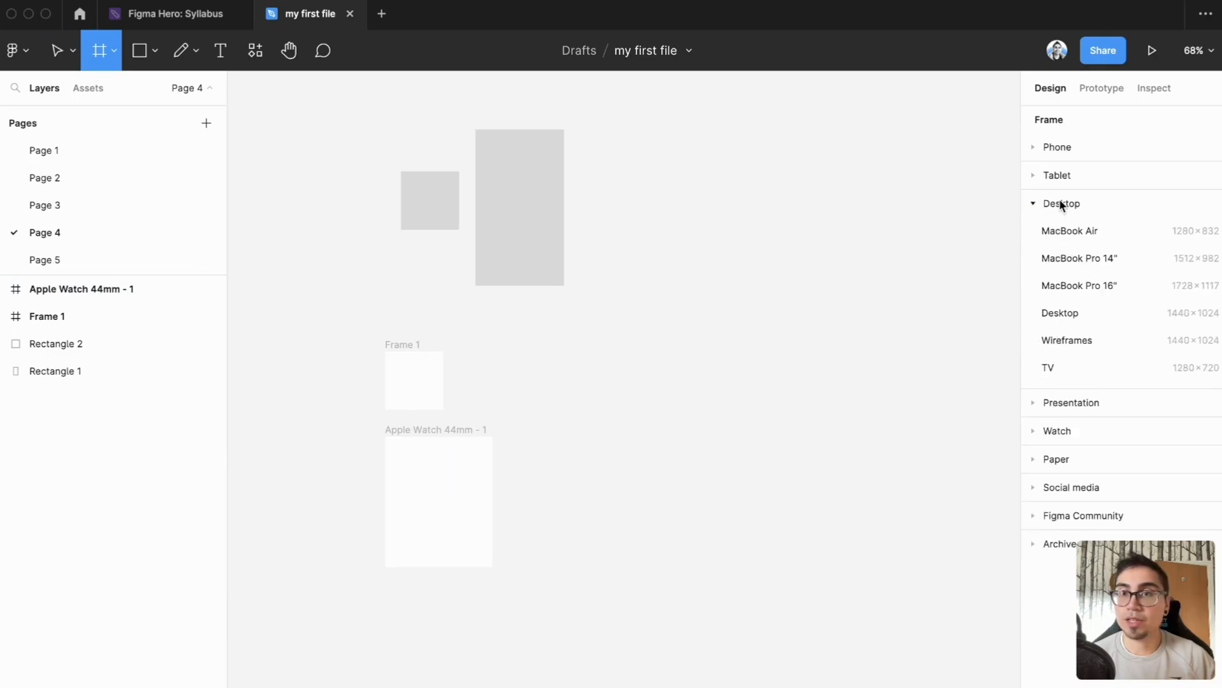
{"action": "left_click", "coordinate": [1076, 230]}
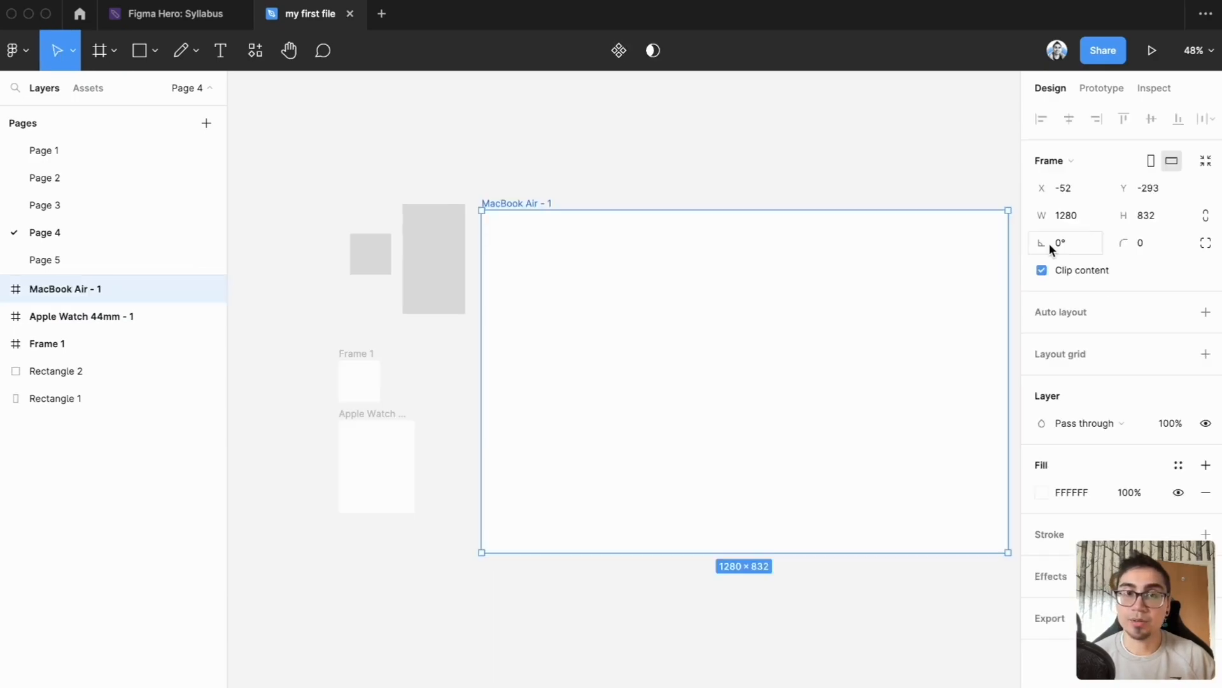
{"action": "left_click", "coordinate": [650, 186]}
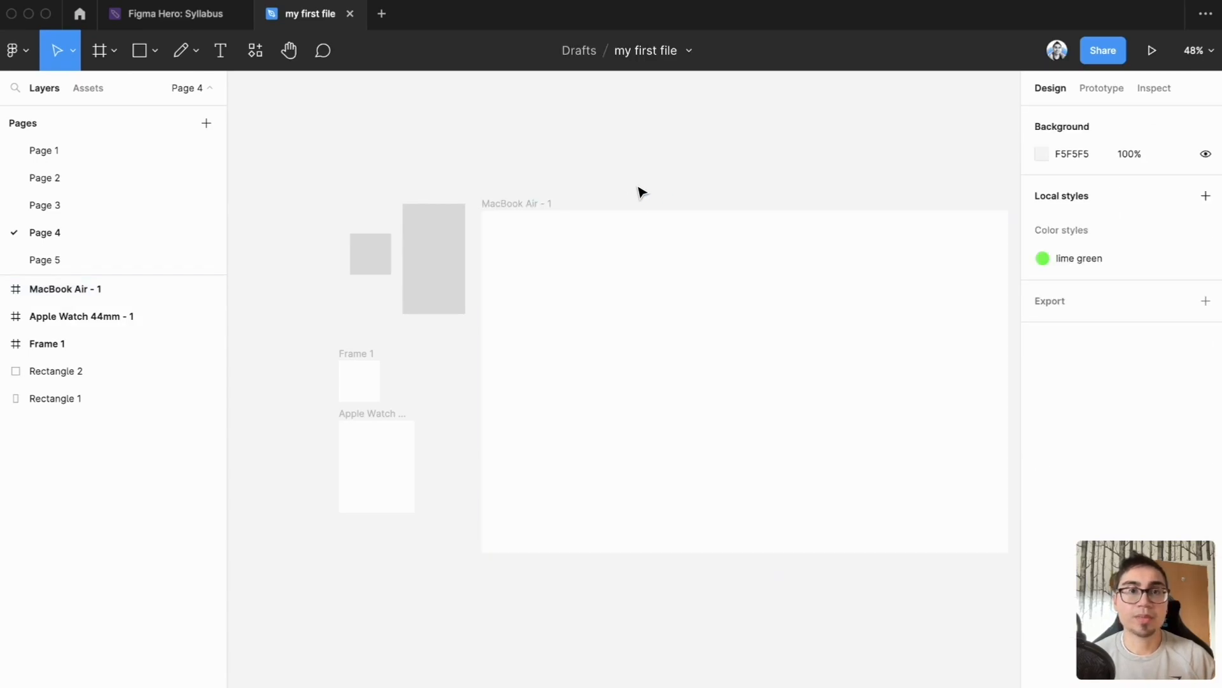
Step: Draw a section about 1783 × 1019 around all the frames and rectangles on the page
{"action": "left_click", "coordinate": [116, 53]}
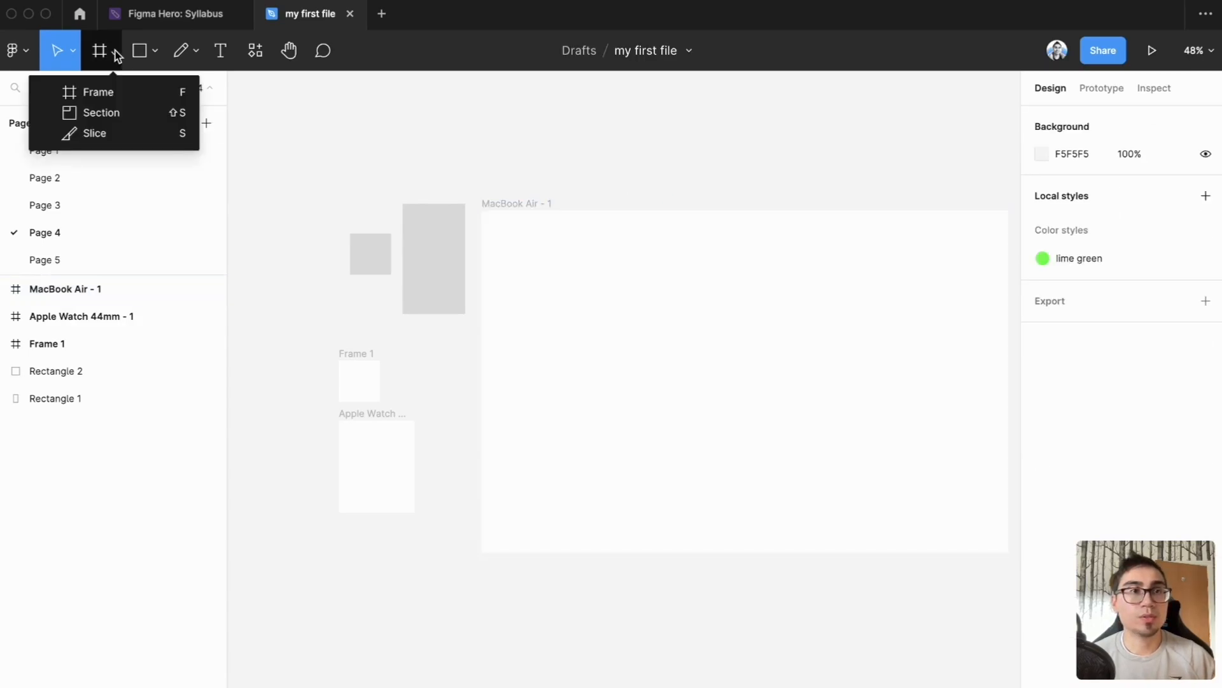
{"action": "left_click", "coordinate": [125, 121]}
{"action": "left_click_drag", "start_coordinate": [291, 158], "coordinate": [901, 575]}
{"action": "scroll", "coordinate": [770, 455], "scroll_direction": "left", "scroll_amount": 5}
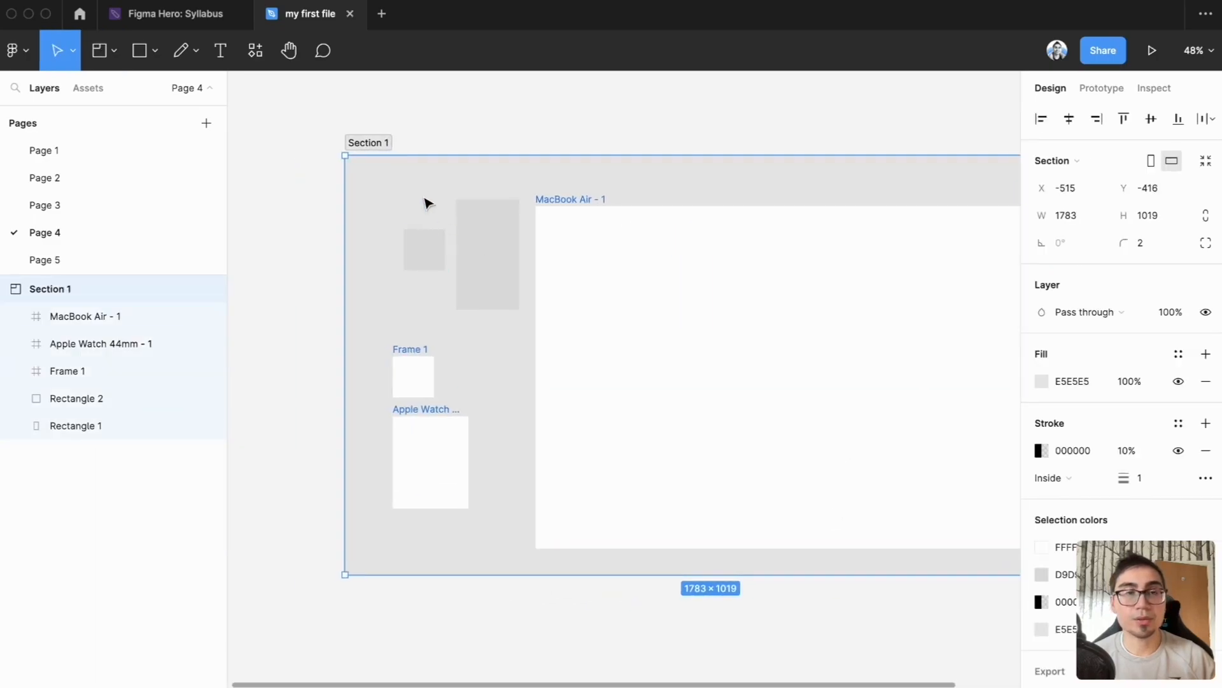
{"action": "left_click_drag", "start_coordinate": [596, 291], "coordinate": [510, 259]}
{"action": "scroll", "coordinate": [580, 346], "scroll_direction": "down", "scroll_amount": 2}
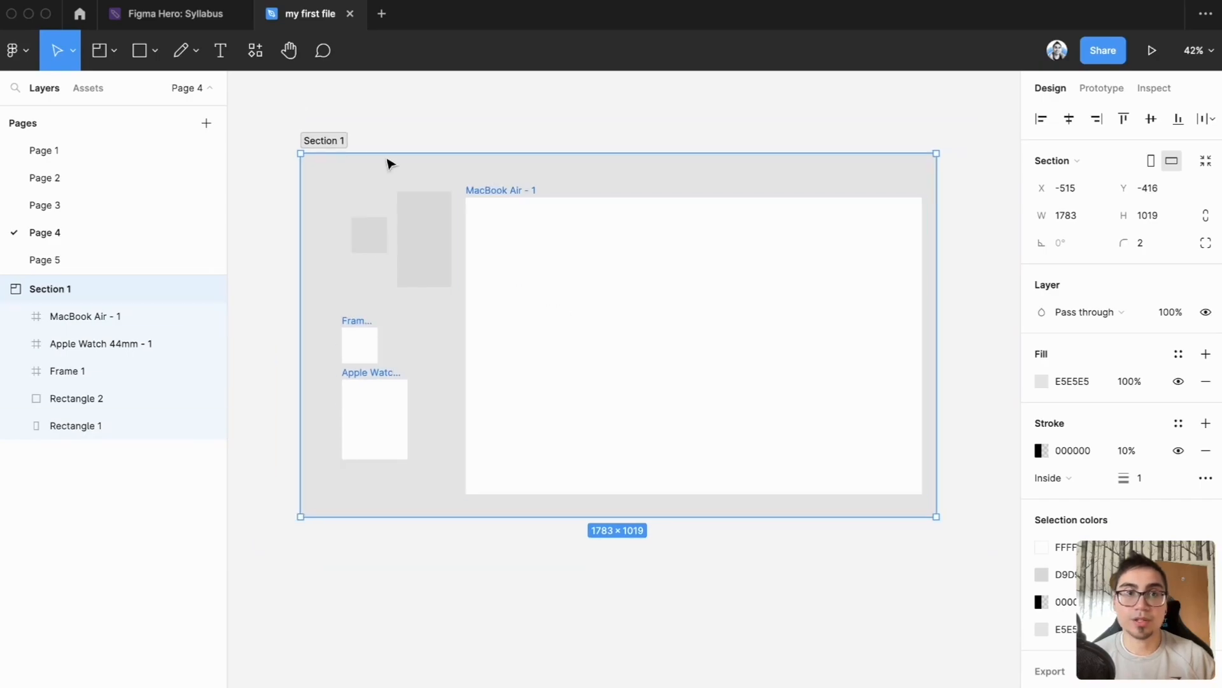
Step: Move the section around the canvas together with everything inside it
{"action": "left_click_drag", "start_coordinate": [324, 149], "coordinate": [354, 135]}
{"action": "left_click", "coordinate": [604, 266]}
{"action": "left_click_drag", "start_coordinate": [601, 263], "coordinate": [544, 268]}
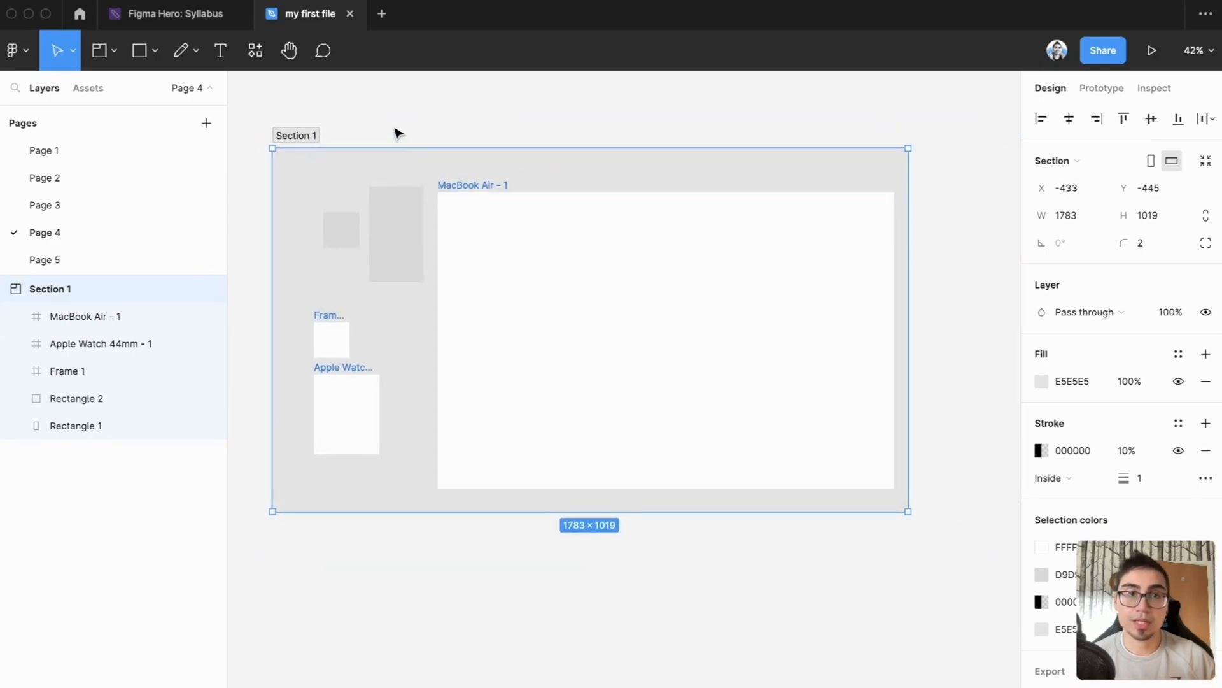
Step: Undo the section's moves and its creation
{"action": "key", "text": "super+z"}
{"action": "key", "text": "super+z"}
{"action": "key", "text": "super+z"}
{"action": "key", "text": "super+z"}
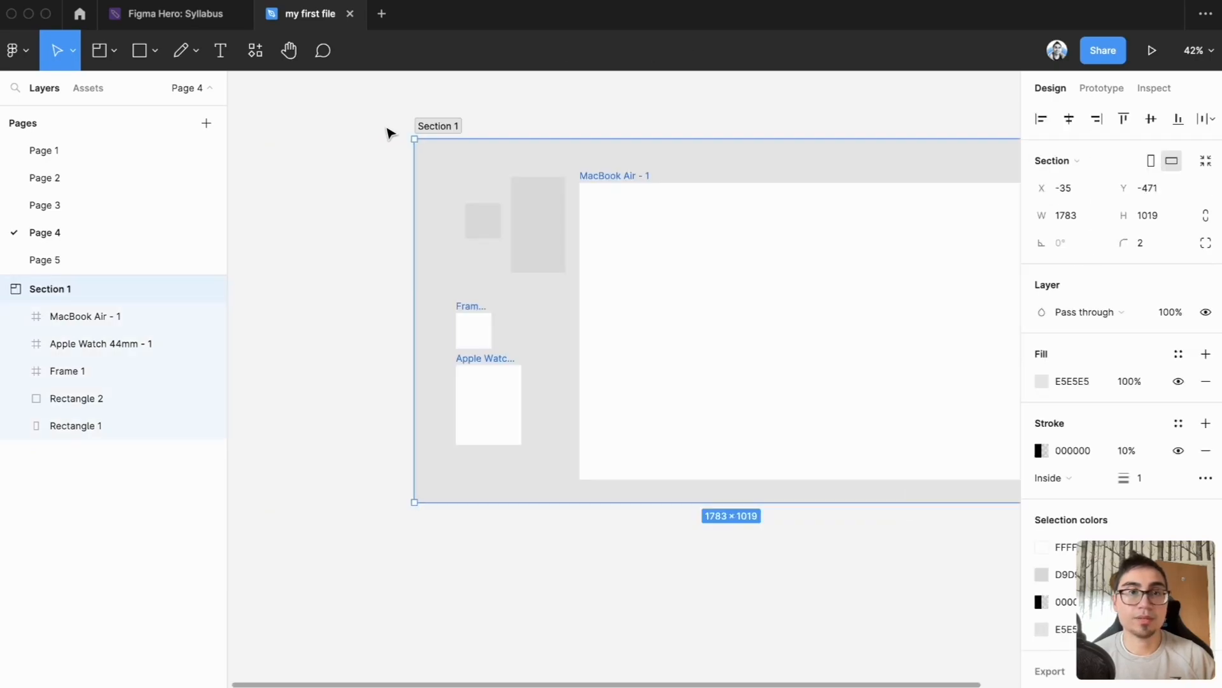
{"action": "key", "text": "super+z"}
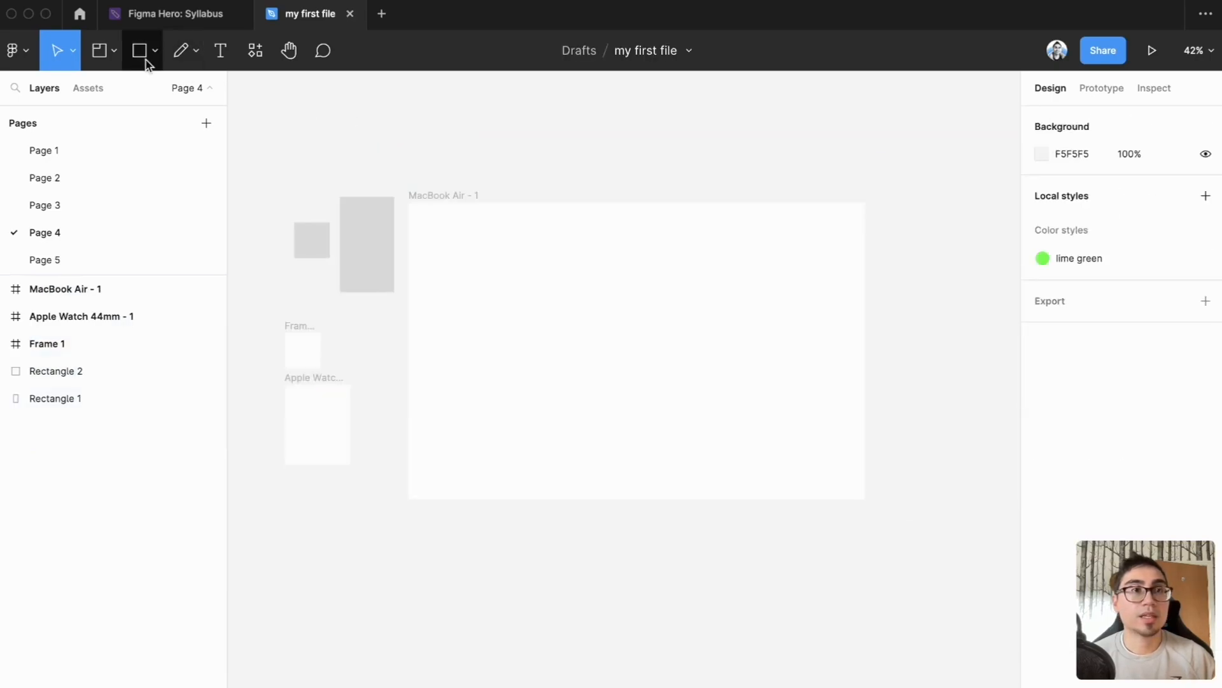
Step: Draw a rectangle about 125 × 207 in the empty area below the Apple Watch frame
{"action": "left_click", "coordinate": [155, 54]}
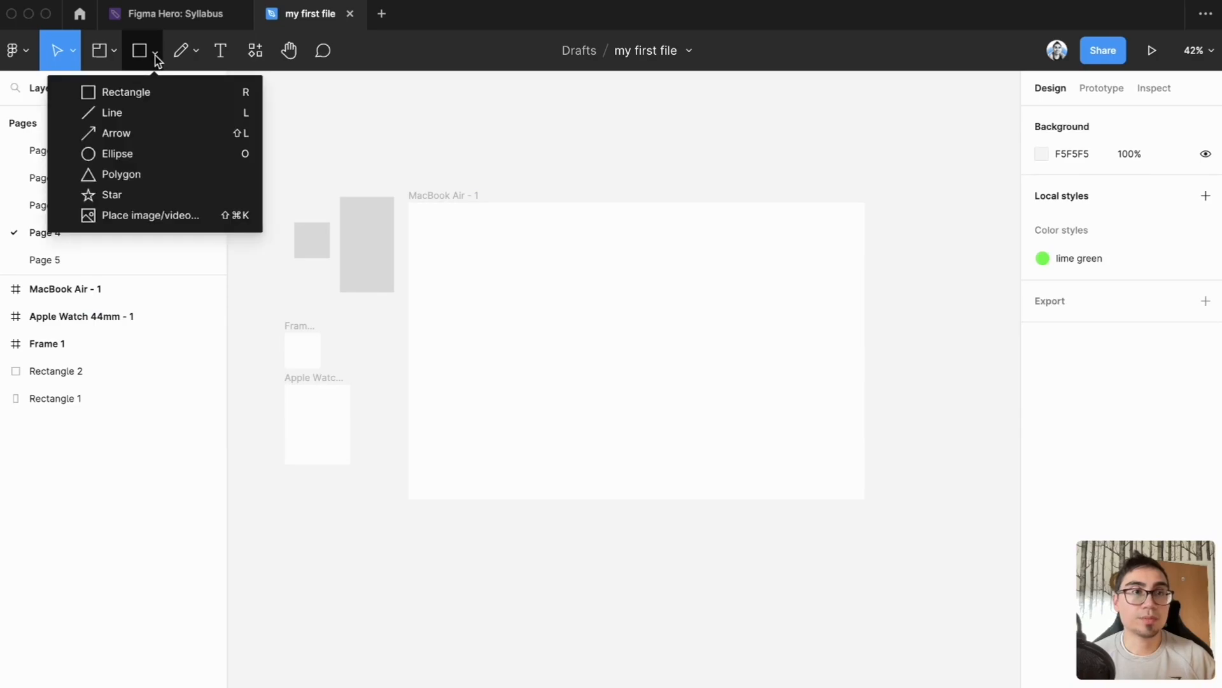
{"action": "left_click_drag", "start_coordinate": [392, 488], "coordinate": [522, 359]}
{"action": "scroll", "coordinate": [465, 424], "scroll_direction": "up", "scroll_amount": 5}
{"action": "scroll", "coordinate": [466, 423], "scroll_direction": "up", "scroll_amount": 2}
{"action": "key", "text": "r"}
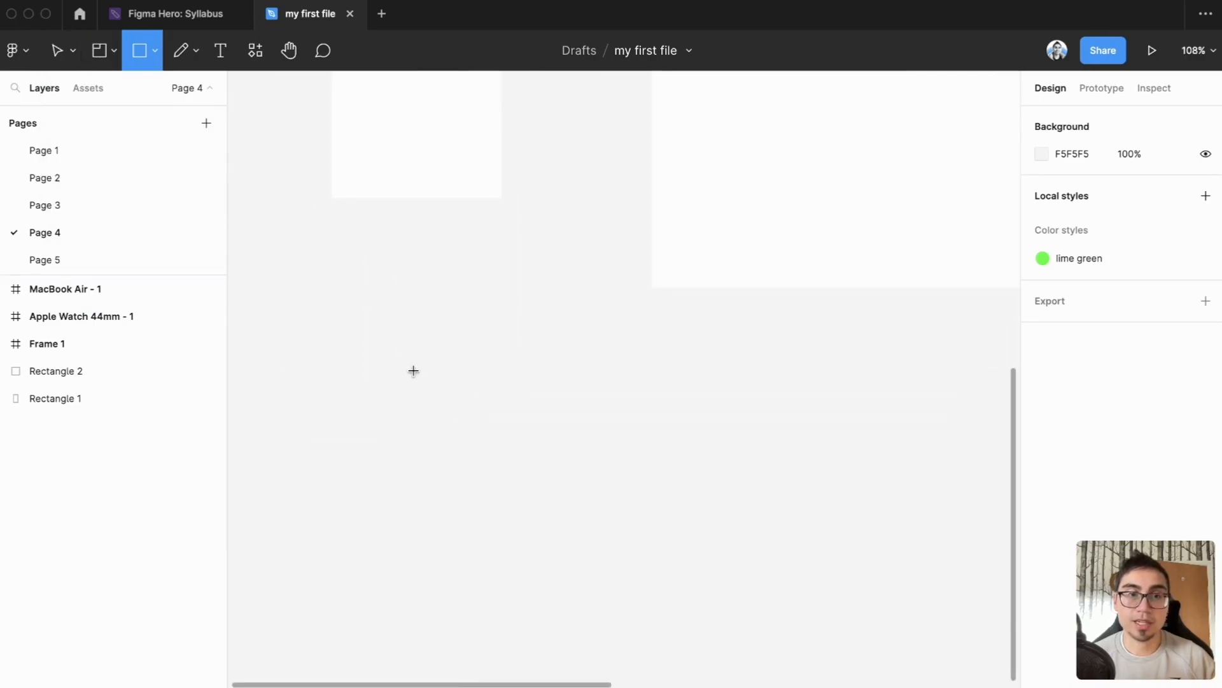
{"action": "mouse_move", "coordinate": [360, 295]}
{"action": "left_mouse_down"}
{"action": "mouse_move", "coordinate": [442, 413]}
{"action": "mouse_move", "coordinate": [515, 430]}
{"action": "mouse_move", "coordinate": [449, 508]}
{"action": "mouse_move", "coordinate": [475, 484]}
{"action": "left_mouse_up"}
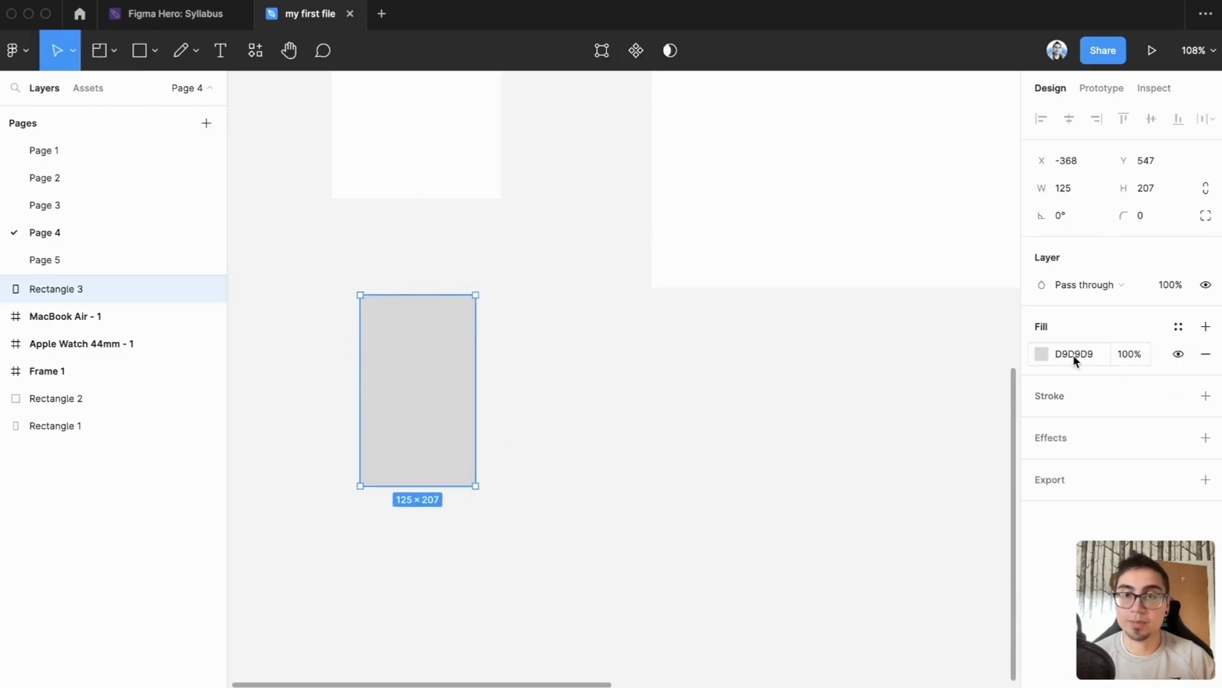
{"action": "left_click", "coordinate": [535, 367]}
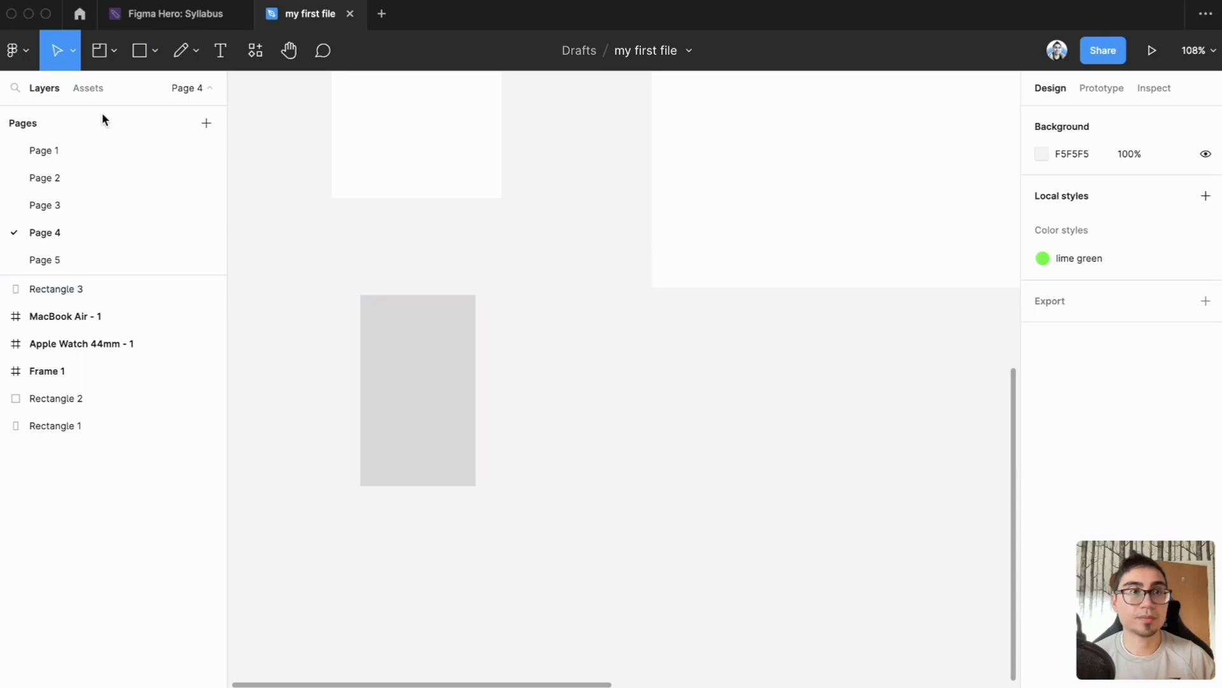
Step: Draw a horizontal line about 155 long outward from the middle of the lower rectangle's right edge
{"action": "left_click", "coordinate": [154, 53]}
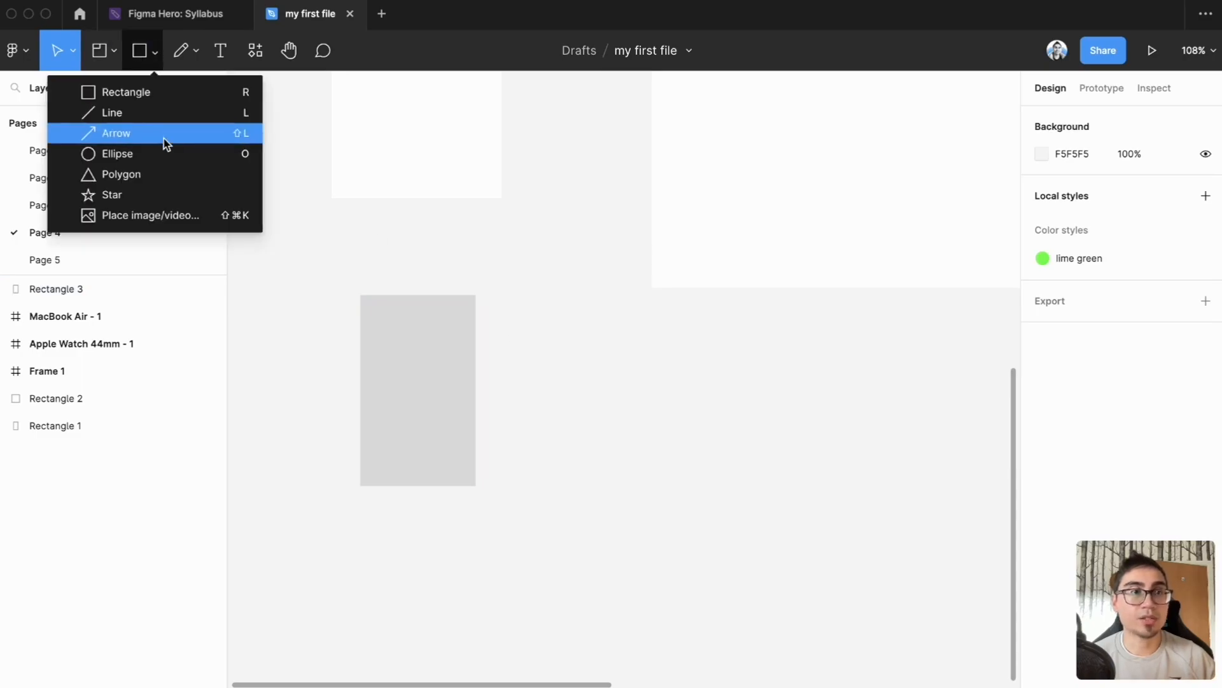
{"action": "left_click", "coordinate": [599, 467]}
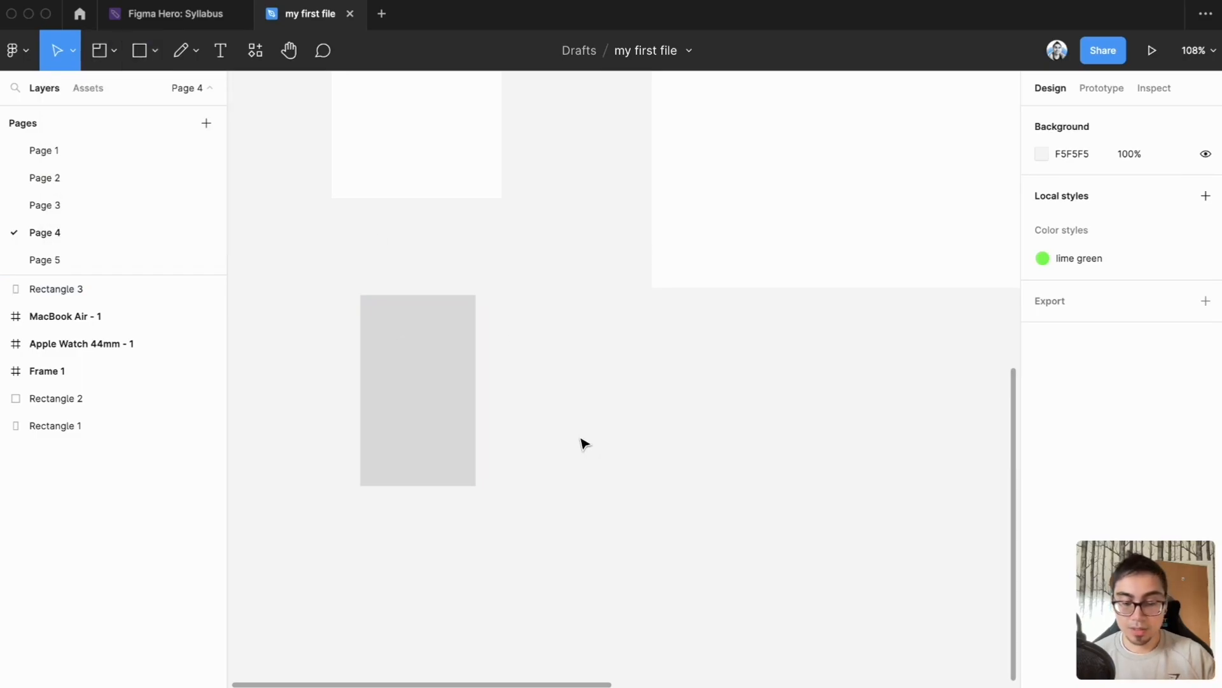
{"action": "key", "text": "l"}
{"action": "left_click_drag", "start_coordinate": [473, 395], "coordinate": [619, 391]}
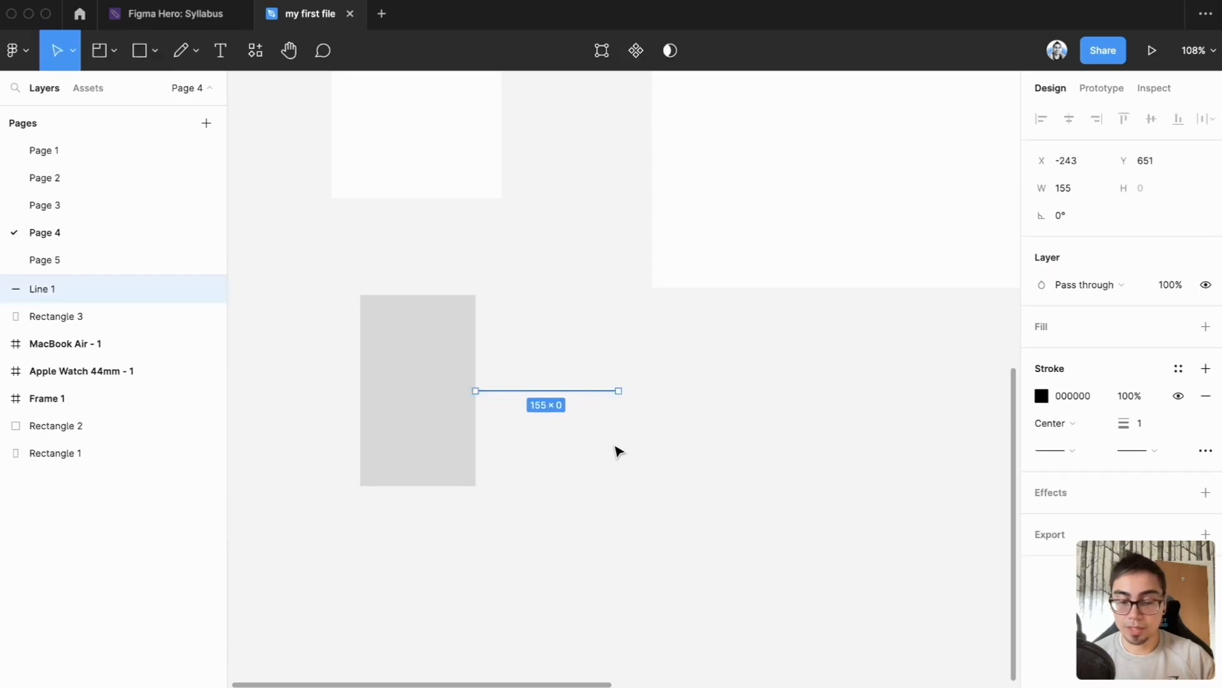
Step: Draw a horizontal arrow just below the line, starting at the rectangle's right edge and matching the line's length
{"action": "key", "text": "l"}
{"action": "mouse_move", "coordinate": [479, 412]}
{"action": "left_mouse_down"}
{"action": "mouse_move", "coordinate": [631, 412]}
{"action": "mouse_move", "coordinate": [619, 412]}
{"action": "left_mouse_up"}
{"action": "left_click", "coordinate": [650, 429]}
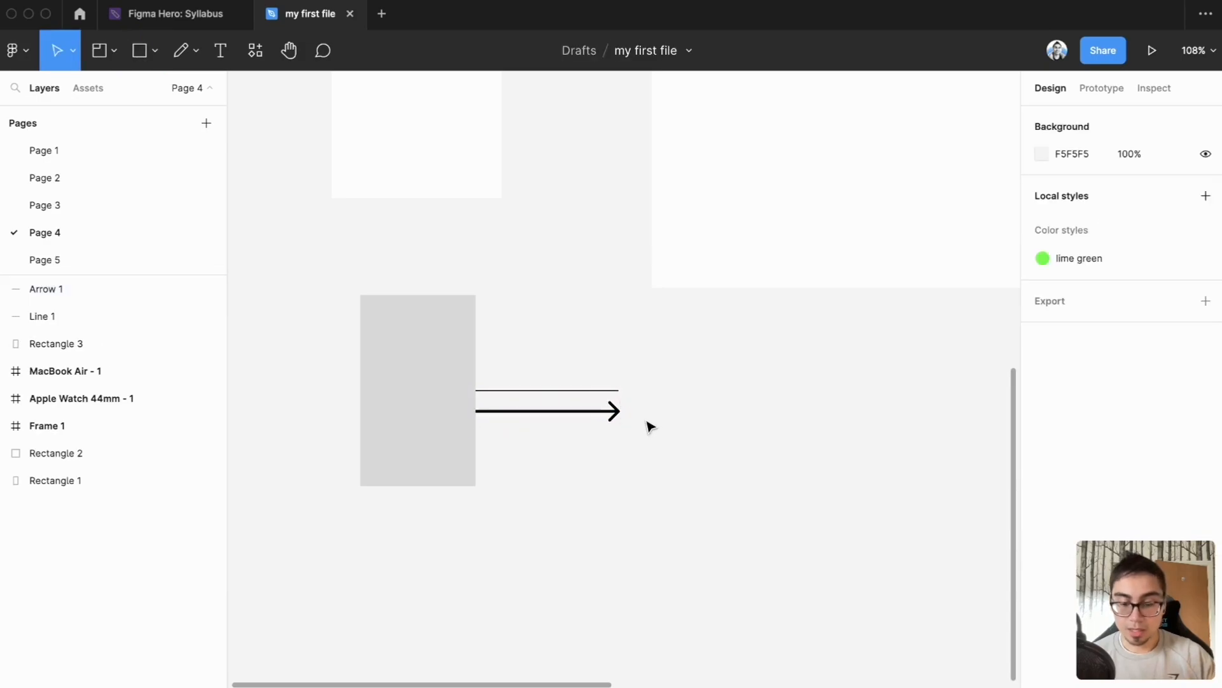
Step: Draw a circle with the Ellipse tool and position it so its left edge meets the arrow's tip
{"action": "key", "text": "o"}
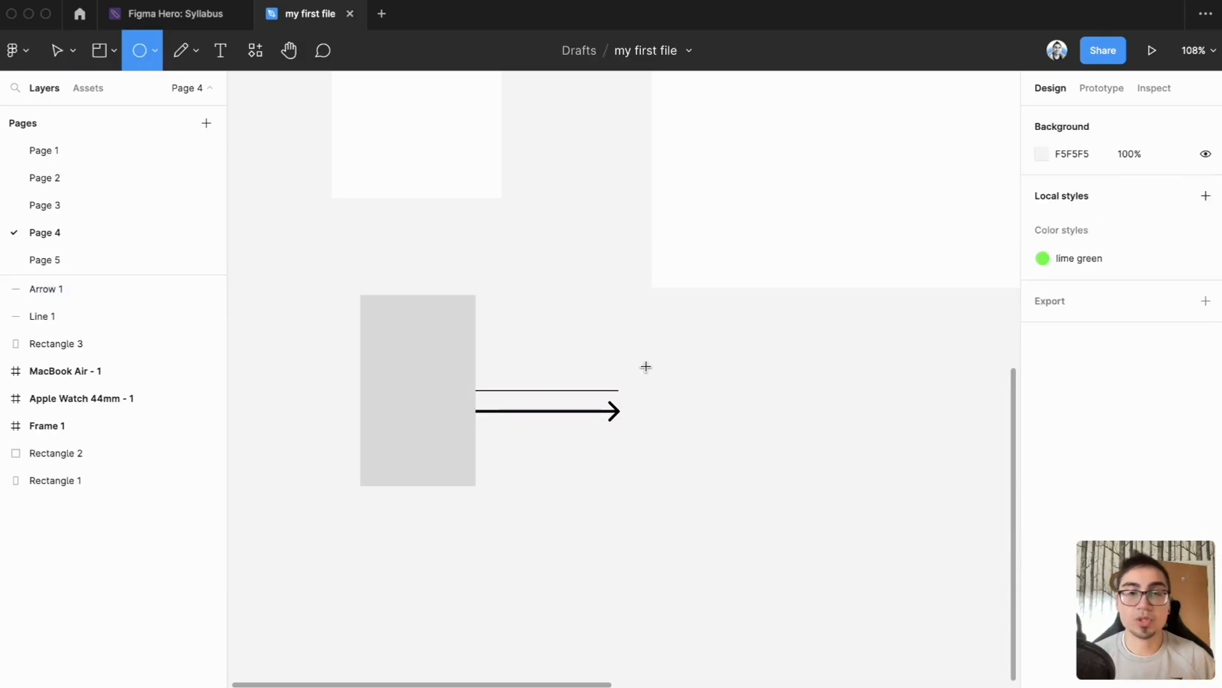
{"action": "mouse_move", "coordinate": [618, 356]}
{"action": "left_mouse_down"}
{"action": "mouse_move", "coordinate": [736, 472]}
{"action": "mouse_move", "coordinate": [783, 494]}
{"action": "mouse_move", "coordinate": [715, 458]}
{"action": "mouse_move", "coordinate": [813, 510]}
{"action": "mouse_move", "coordinate": [788, 413]}
{"action": "mouse_move", "coordinate": [693, 456]}
{"action": "mouse_move", "coordinate": [764, 518]}
{"action": "mouse_move", "coordinate": [731, 461]}
{"action": "mouse_move", "coordinate": [725, 487]}
{"action": "mouse_move", "coordinate": [731, 467]}
{"action": "mouse_move", "coordinate": [758, 482]}
{"action": "left_mouse_up"}
{"action": "left_click_drag", "start_coordinate": [703, 439], "coordinate": [701, 425]}
{"action": "left_click", "coordinate": [825, 435]}
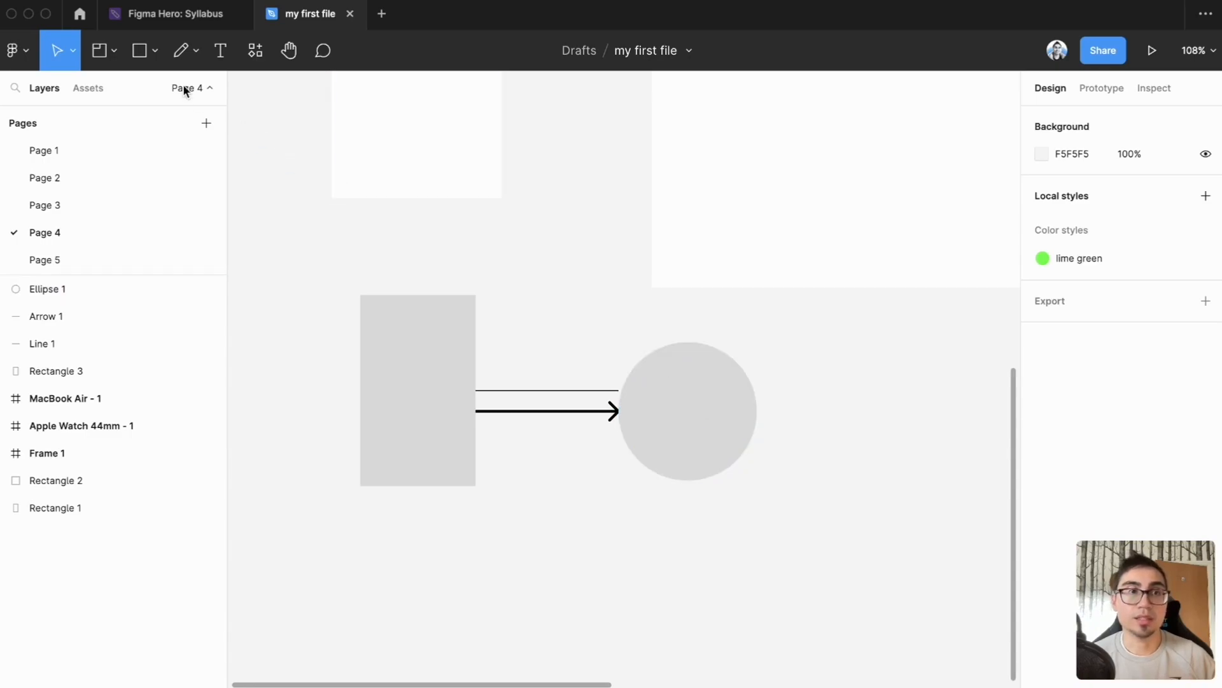
Step: Draw a small five-pointed star above and to the left of the lower rectangle
{"action": "left_click", "coordinate": [154, 56]}
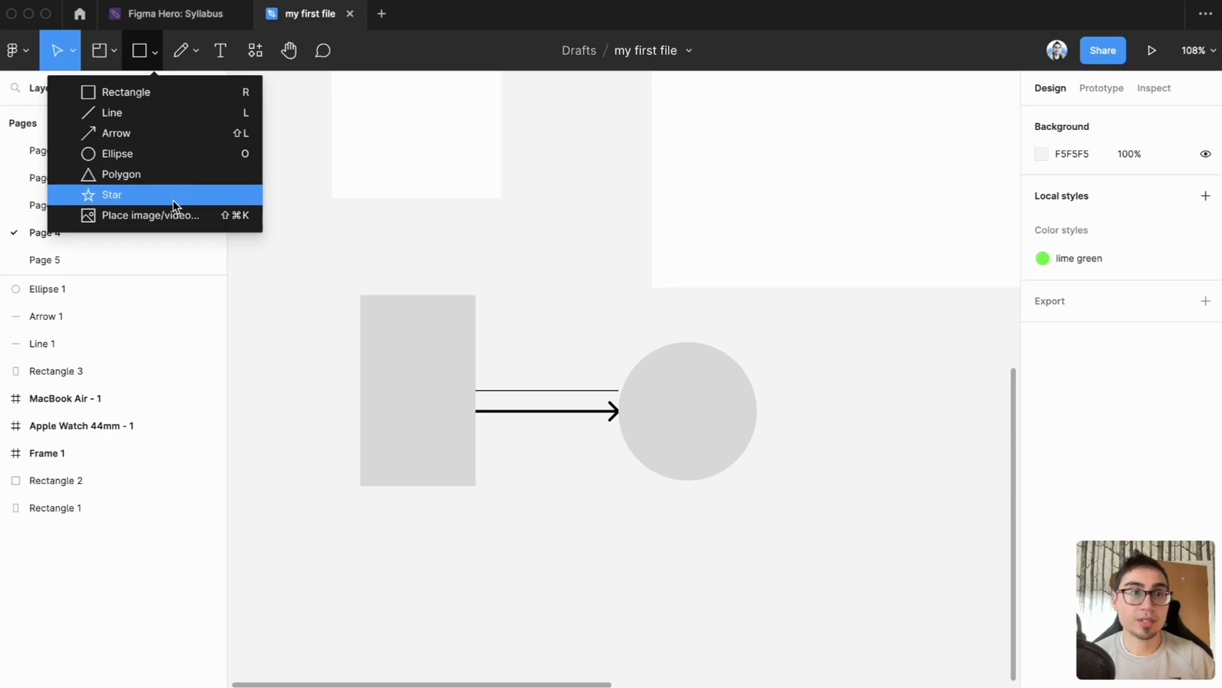
{"action": "left_click", "coordinate": [116, 198]}
{"action": "mouse_move", "coordinate": [226, 248]}
{"action": "left_mouse_down"}
{"action": "mouse_move", "coordinate": [264, 286]}
{"action": "mouse_move", "coordinate": [235, 284]}
{"action": "left_mouse_up"}
{"action": "mouse_move", "coordinate": [275, 225]}
{"action": "left_mouse_down"}
{"action": "mouse_move", "coordinate": [317, 289]}
{"action": "mouse_move", "coordinate": [338, 285]}
{"action": "left_mouse_up"}
{"action": "left_click", "coordinate": [390, 270]}
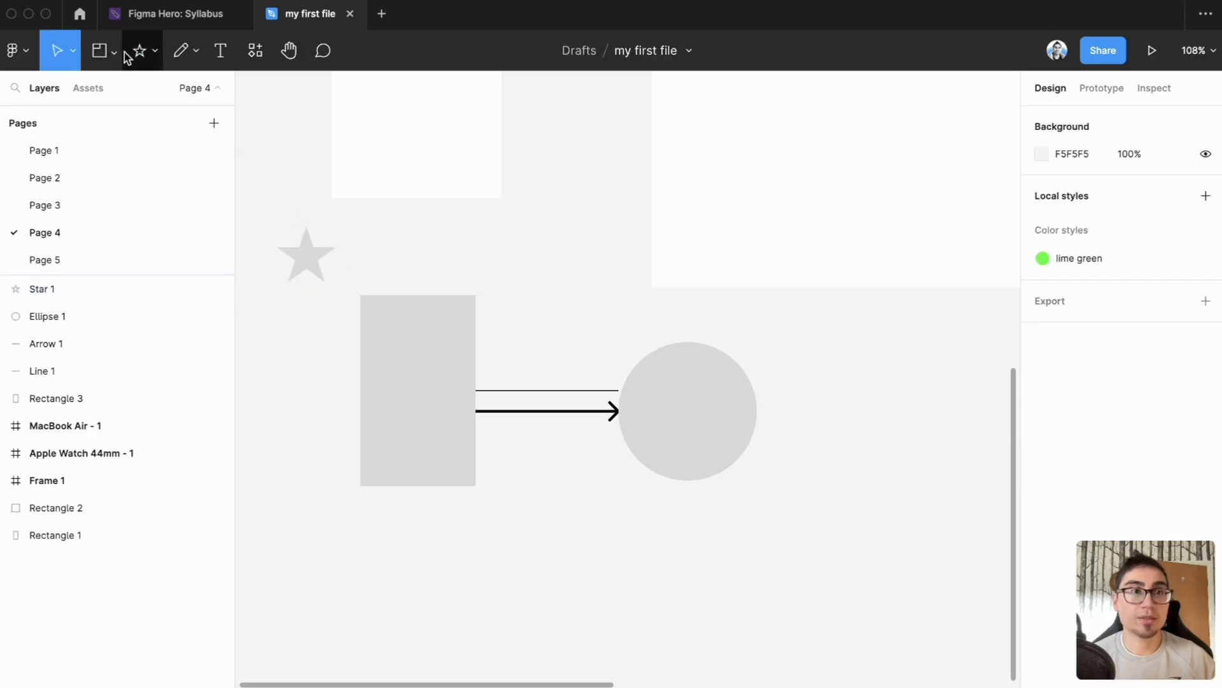
Step: Draw a small triangle with the Polygon tool above the arrow, between the rectangle and the circle
{"action": "left_click", "coordinate": [154, 51]}
{"action": "left_click", "coordinate": [158, 174]}
{"action": "left_click_drag", "start_coordinate": [521, 239], "coordinate": [577, 330]}
{"action": "key", "text": "Escape"}
{"action": "scroll", "coordinate": [559, 276], "scroll_direction": "up", "scroll_amount": 5}
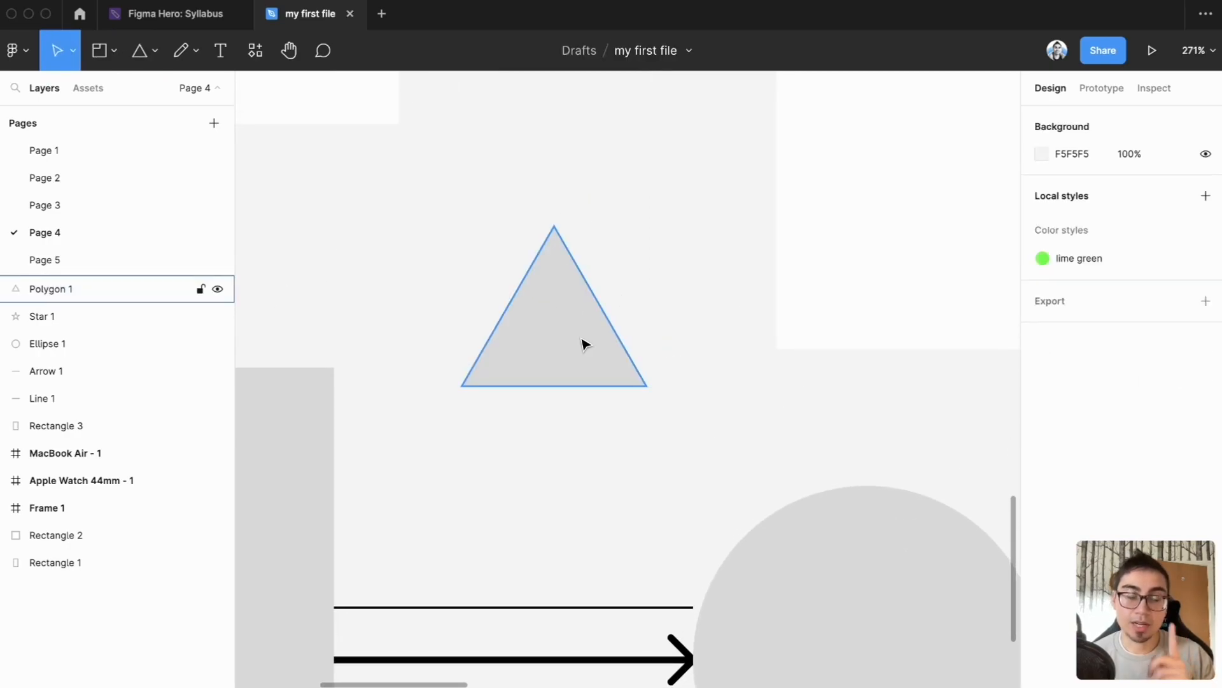
{"action": "scroll", "coordinate": [644, 445], "scroll_direction": "down", "scroll_amount": 5}
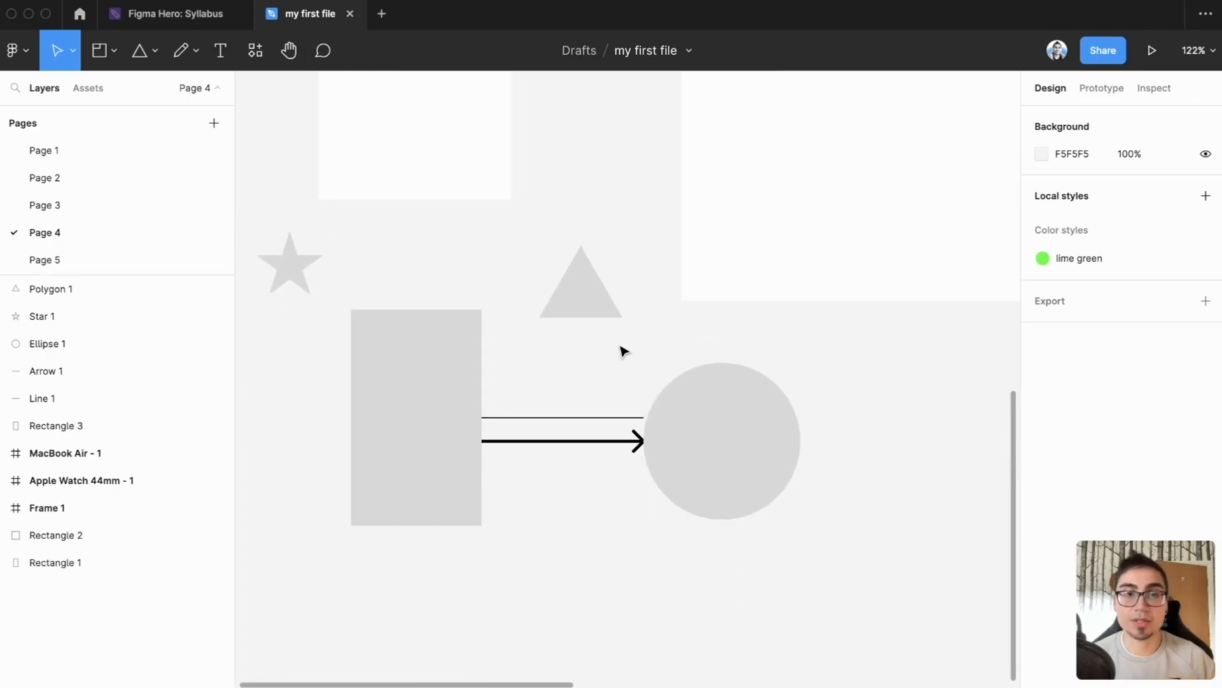
{"action": "left_click", "coordinate": [153, 53]}
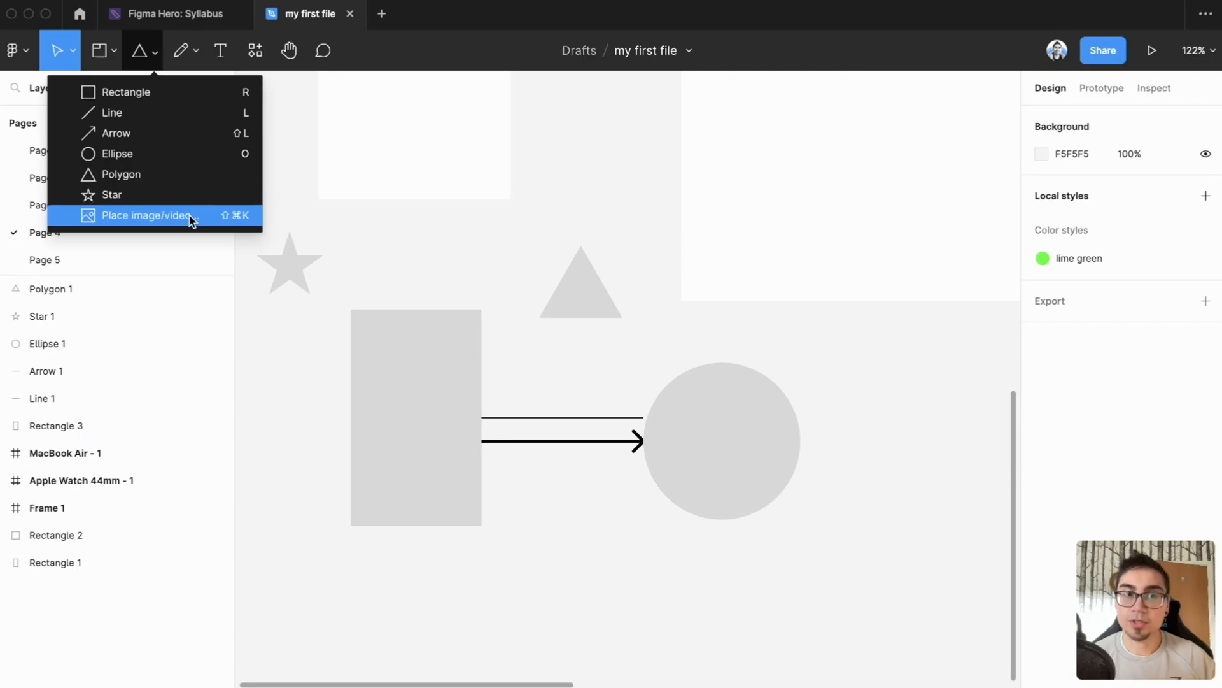
{"action": "left_click", "coordinate": [298, 394]}
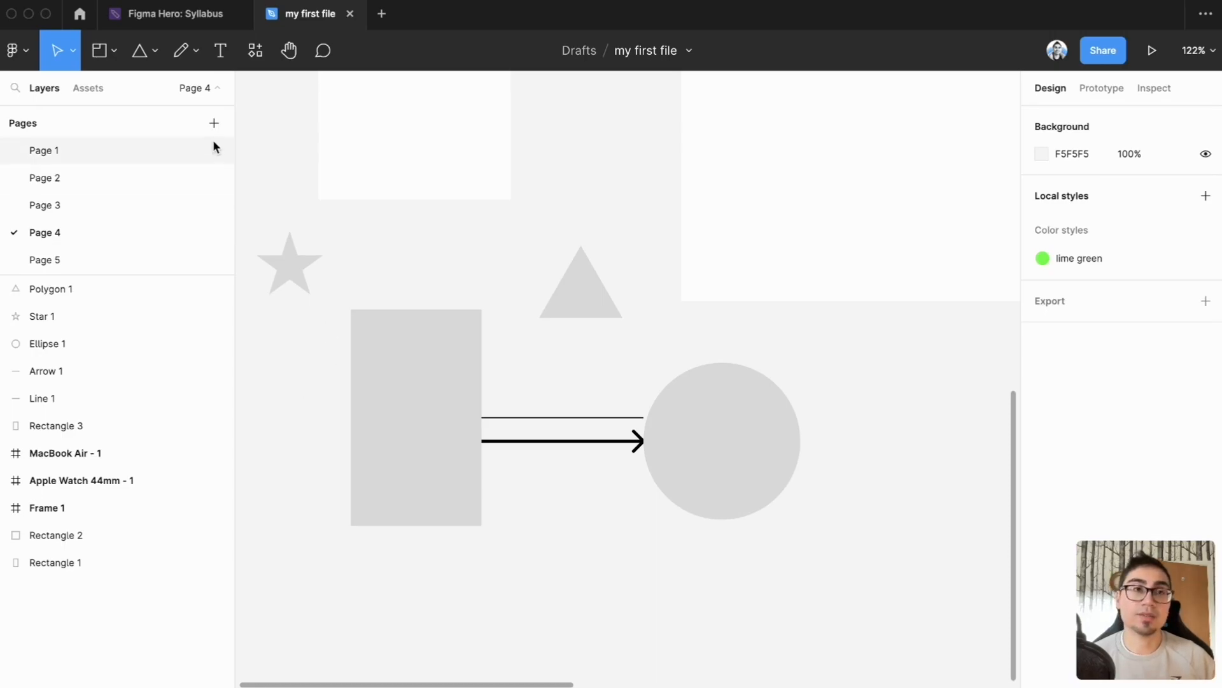
Step: Draw an open four-point path about 127.5 × 67.5 with the Pen tool, starting near the Apple Watch frame's lower right corner
{"action": "left_click", "coordinate": [193, 51]}
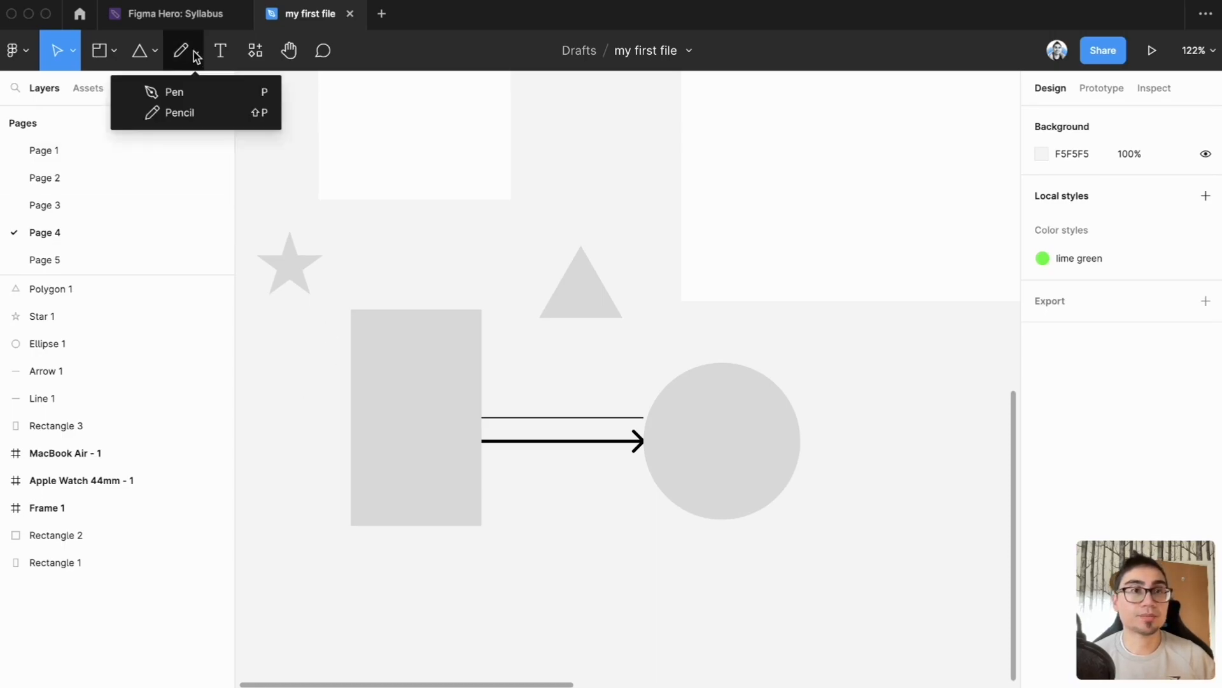
{"action": "left_click", "coordinate": [203, 94]}
{"action": "left_click", "coordinate": [441, 194]}
{"action": "left_click", "coordinate": [482, 262]}
{"action": "left_click", "coordinate": [541, 230]}
{"action": "left_click", "coordinate": [575, 194]}
{"action": "key", "text": "Escape"}
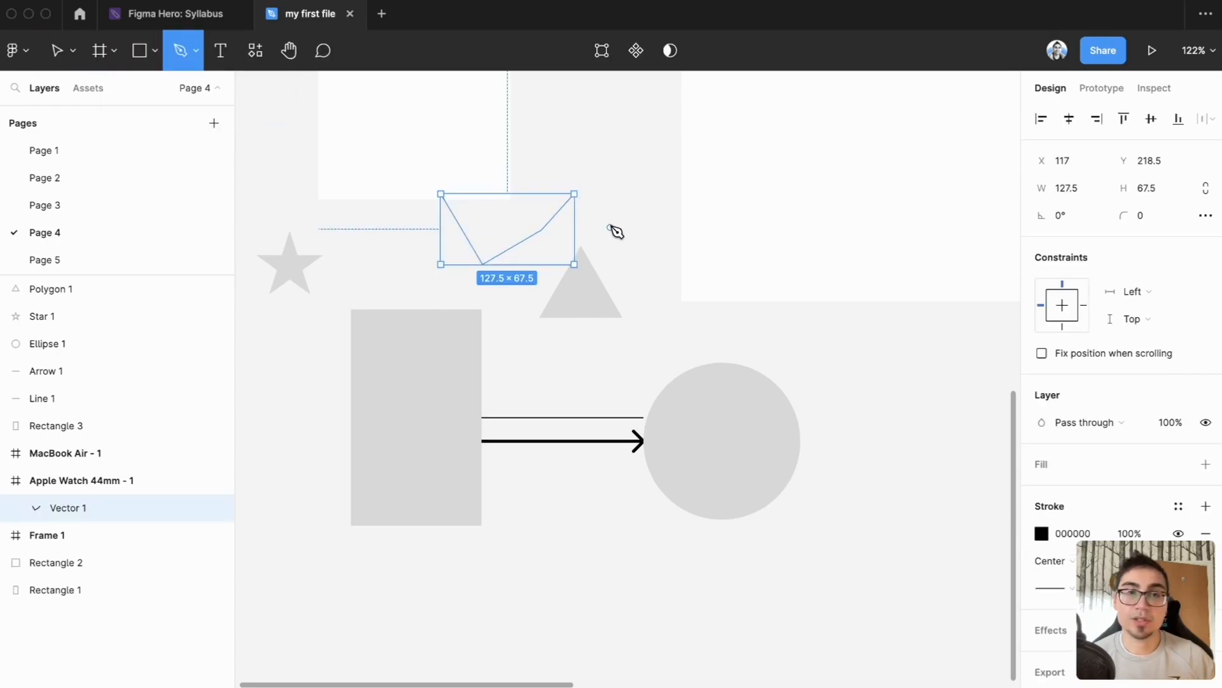
Step: Sketch red freehand marks with the Pencil tool: a loop around the triangle, an arrow toward it, a P, and two marks below the star
{"action": "left_click", "coordinate": [194, 56]}
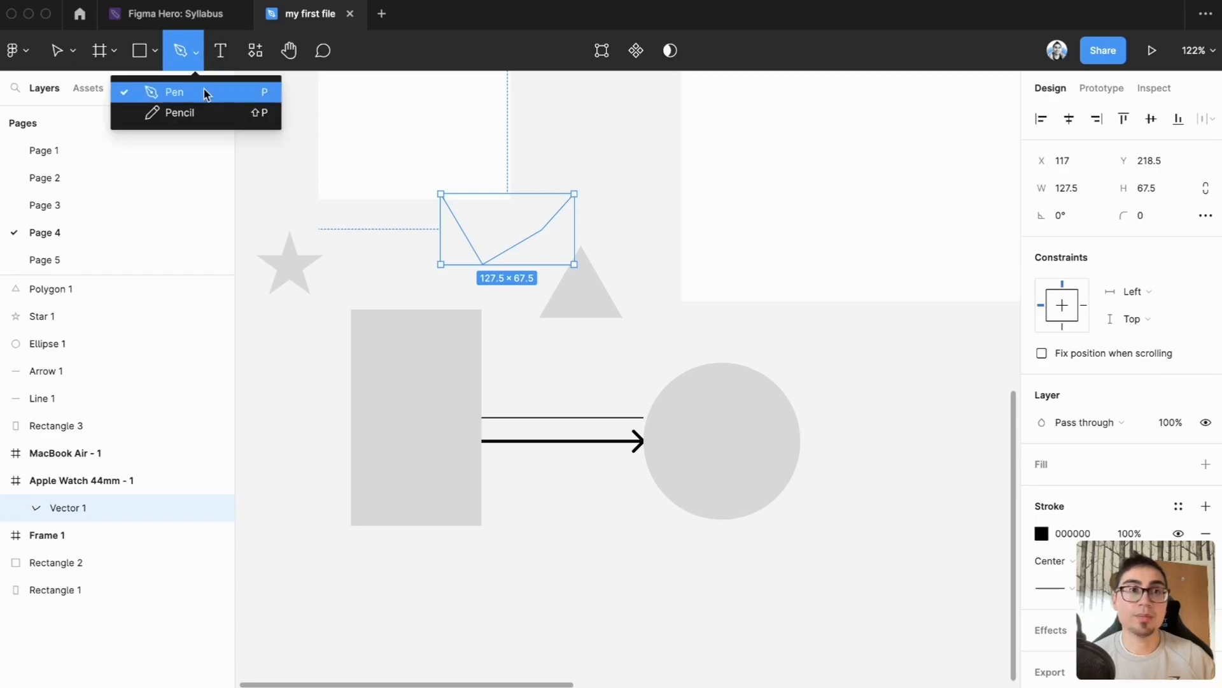
{"action": "left_click", "coordinate": [199, 120]}
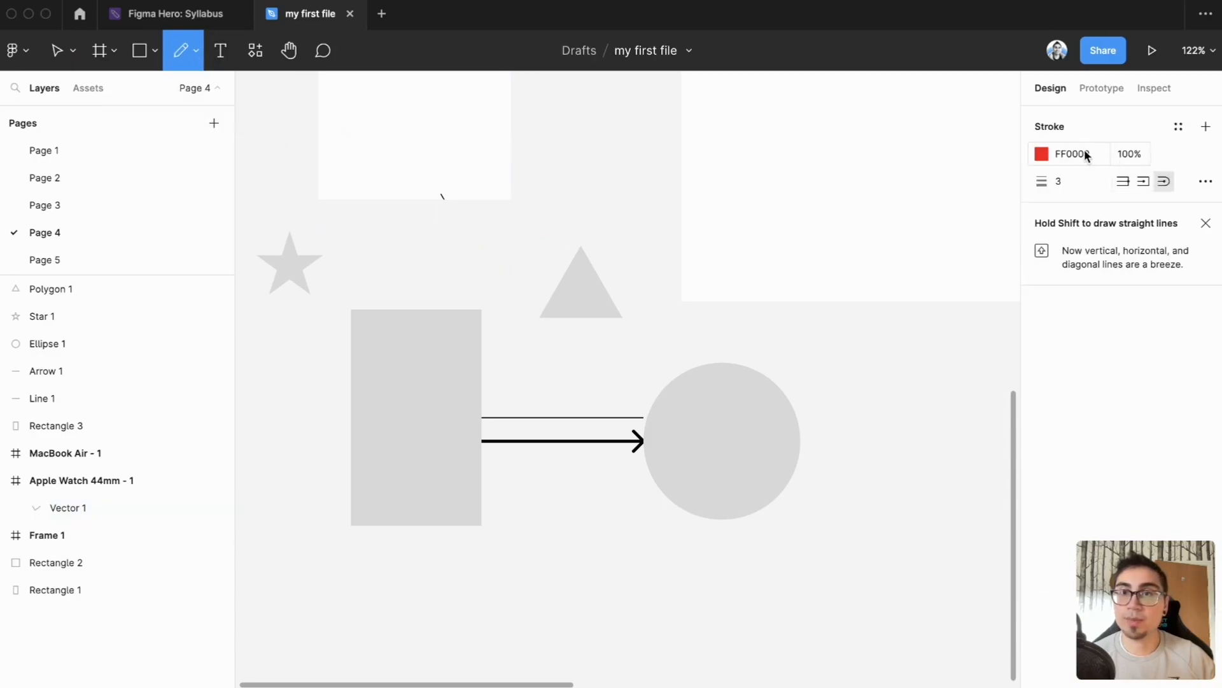
{"action": "left_click", "coordinate": [552, 228]}
{"action": "mouse_move", "coordinate": [552, 227]}
{"action": "left_mouse_down"}
{"action": "mouse_move", "coordinate": [650, 331]}
{"action": "mouse_move", "coordinate": [631, 240]}
{"action": "mouse_move", "coordinate": [562, 216]}
{"action": "left_mouse_up"}
{"action": "mouse_move", "coordinate": [421, 243]}
{"action": "left_mouse_down"}
{"action": "mouse_move", "coordinate": [471, 250]}
{"action": "mouse_move", "coordinate": [460, 256]}
{"action": "left_mouse_up"}
{"action": "left_click_drag", "start_coordinate": [361, 258], "coordinate": [366, 244]}
{"action": "mouse_move", "coordinate": [278, 344]}
{"action": "left_mouse_down"}
{"action": "mouse_move", "coordinate": [300, 312]}
{"action": "mouse_move", "coordinate": [271, 307]}
{"action": "left_mouse_up"}
{"action": "left_click_drag", "start_coordinate": [294, 373], "coordinate": [268, 419]}
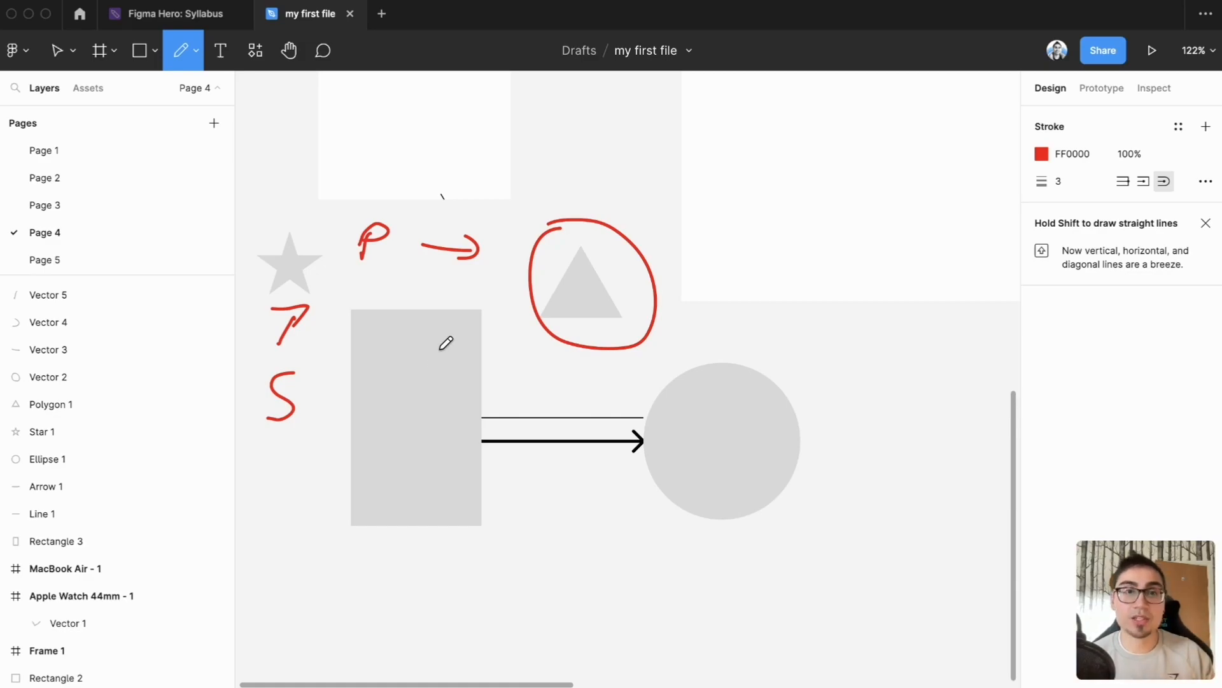
Step: Add a text layer reading "fasdfasdfs" to the right of the circle
{"action": "left_click", "coordinate": [219, 56]}
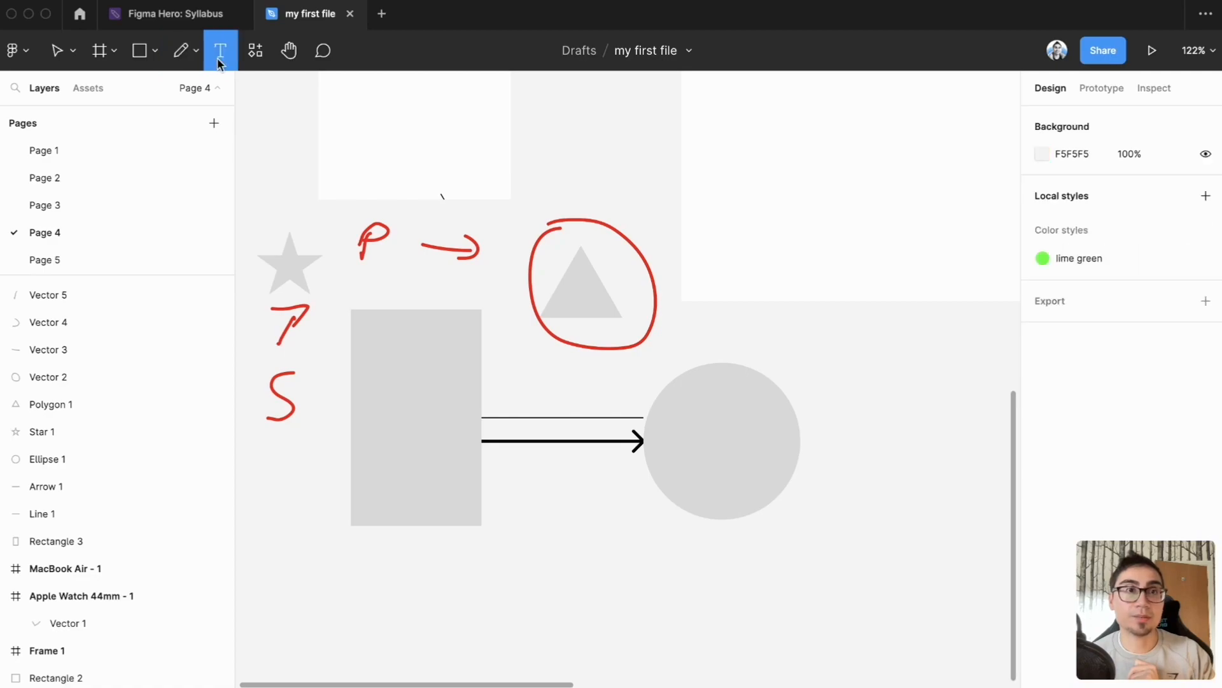
{"action": "left_click", "coordinate": [886, 426]}
{"action": "type", "text": "fasdfasdfs"}
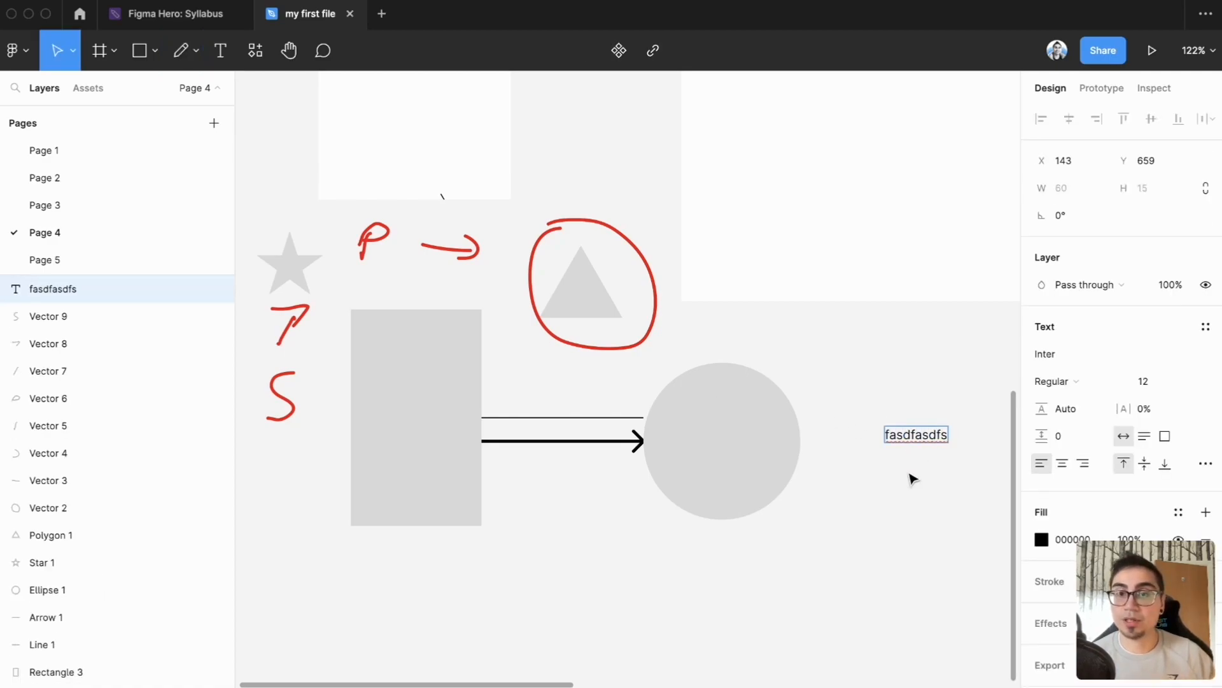
{"action": "key", "text": "Escape"}
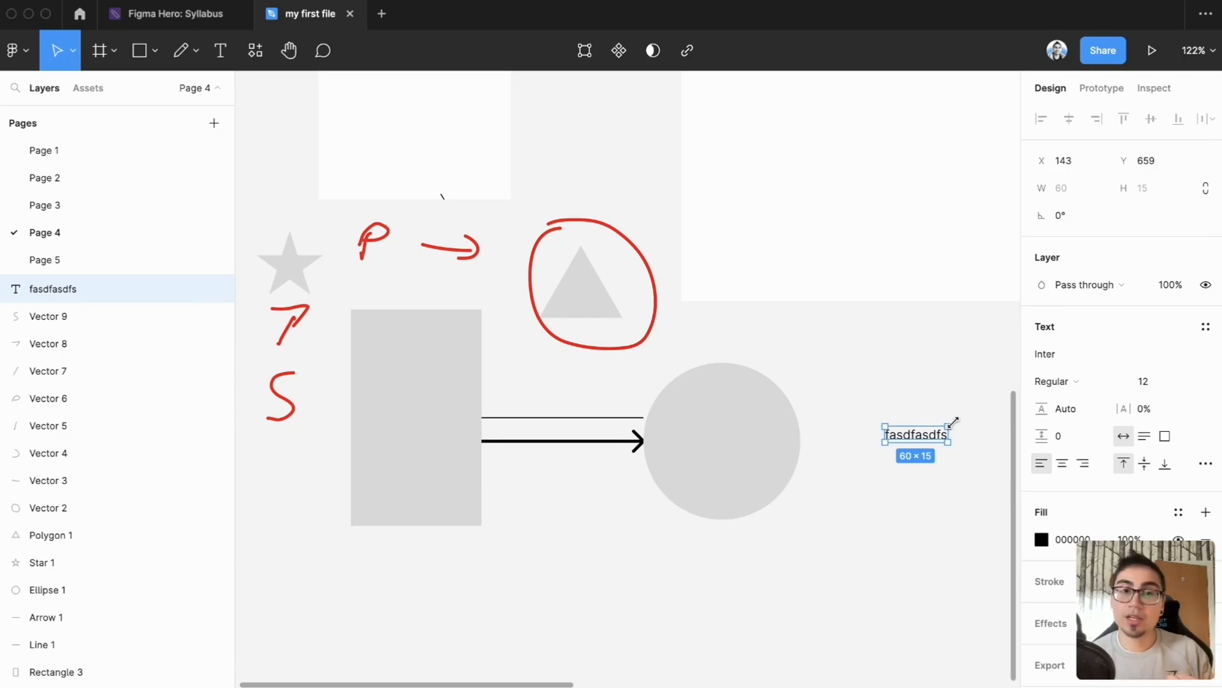
Step: Look at the recent components in the Resources browser and close it again
{"action": "left_click", "coordinate": [255, 64]}
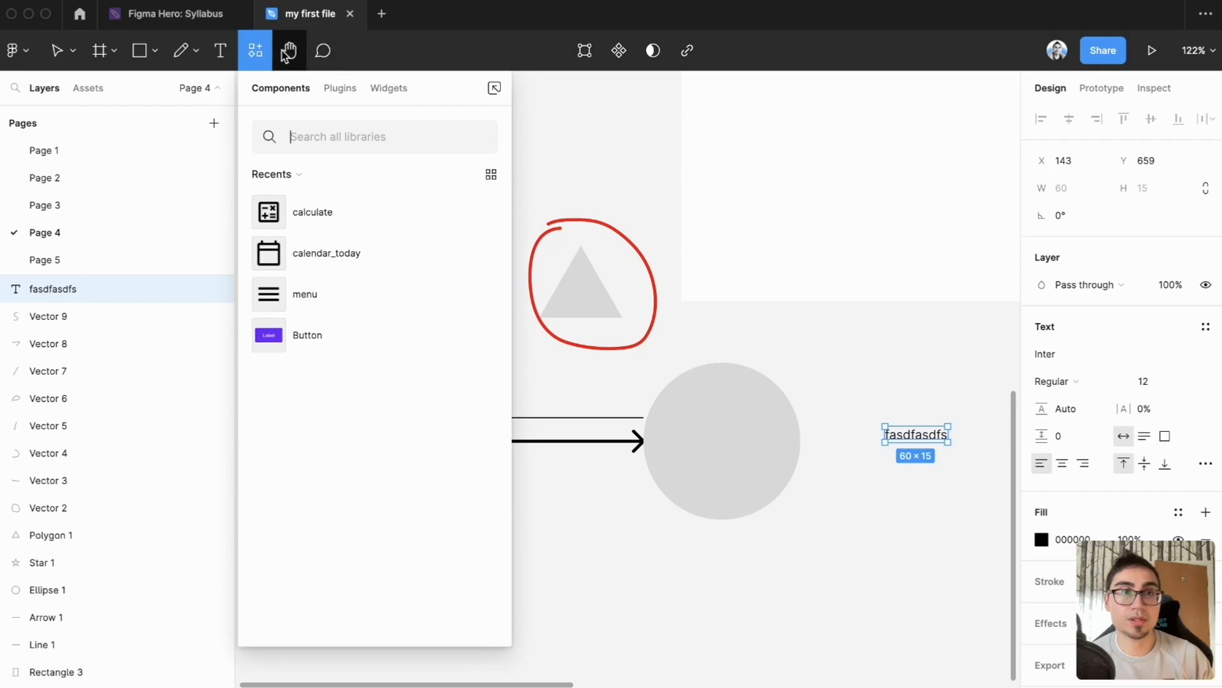
{"action": "left_click", "coordinate": [255, 53]}
Step: Pan around the canvas with the Hand tool, and again with the Move tool active, ending back at the lower shapes
{"action": "left_click", "coordinate": [290, 56]}
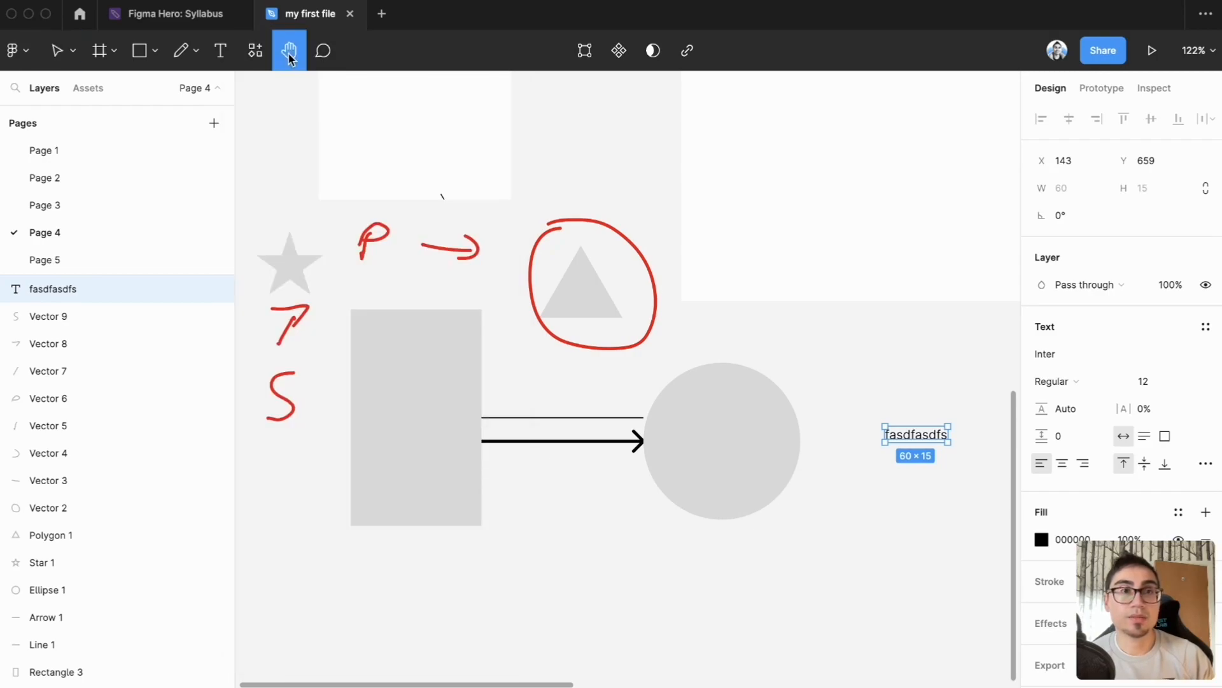
{"action": "scroll", "coordinate": [617, 251], "scroll_direction": "up", "scroll_amount": 10}
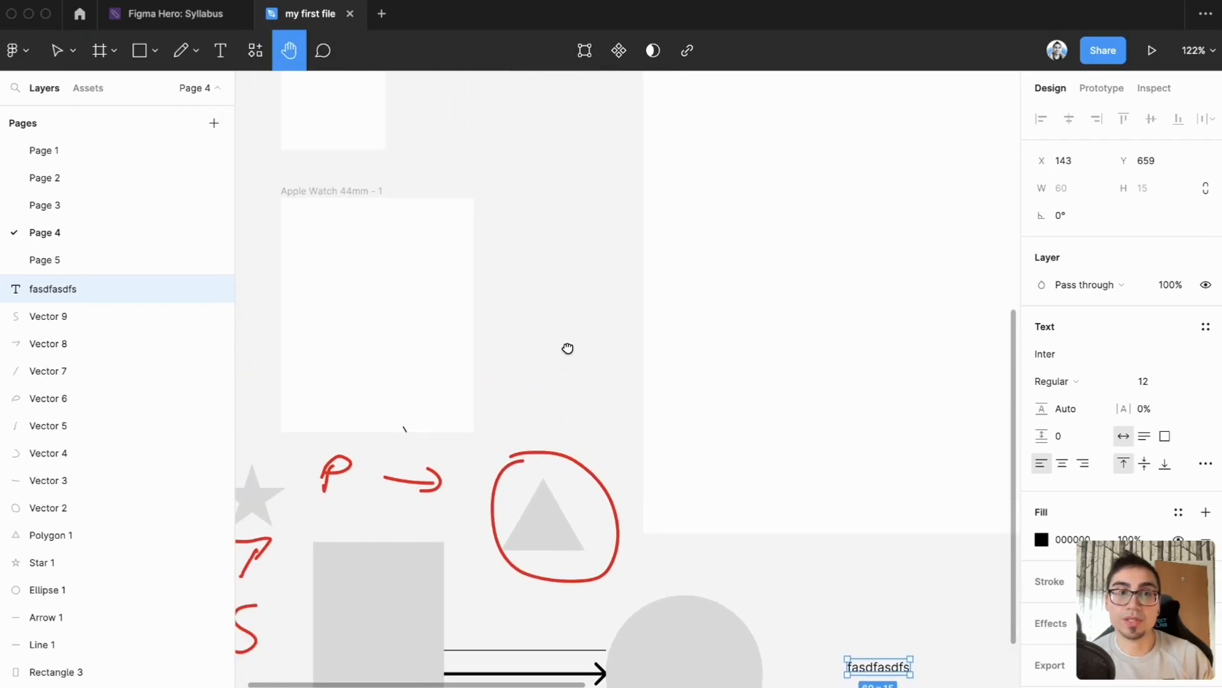
{"action": "left_click_drag", "start_coordinate": [559, 235], "coordinate": [381, 202]}
{"action": "left_click_drag", "start_coordinate": [500, 380], "coordinate": [720, 482]}
{"action": "left_click_drag", "start_coordinate": [575, 222], "coordinate": [547, 445]}
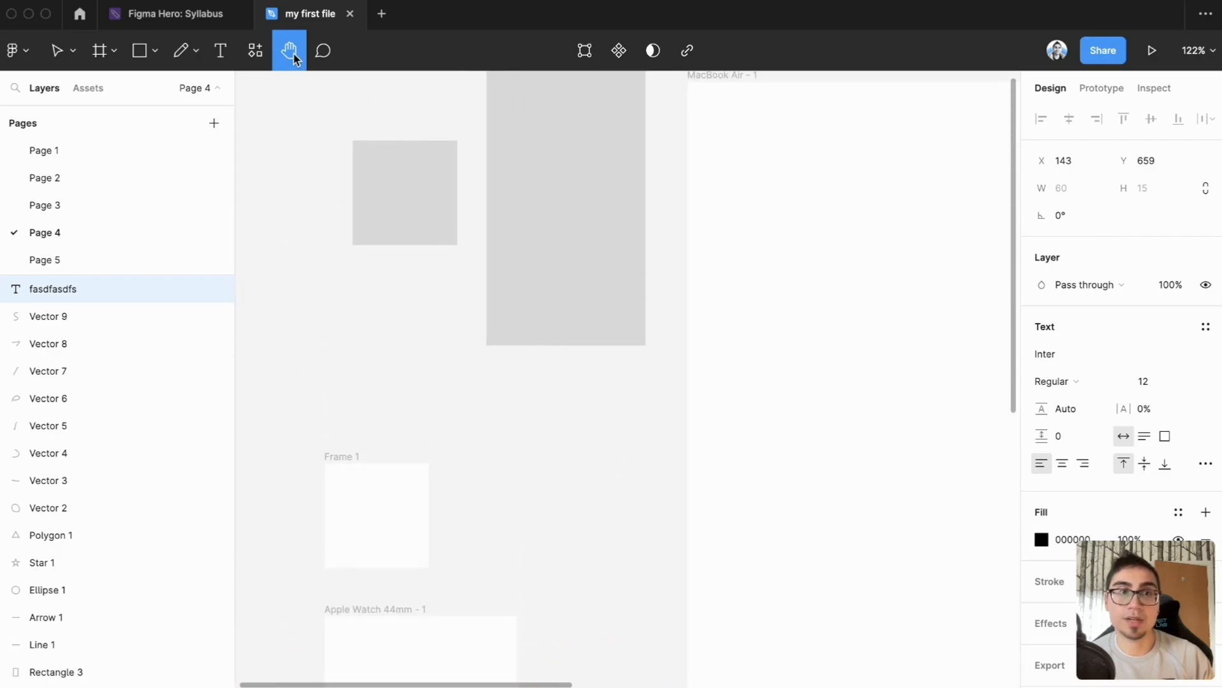
{"action": "left_click", "coordinate": [57, 52]}
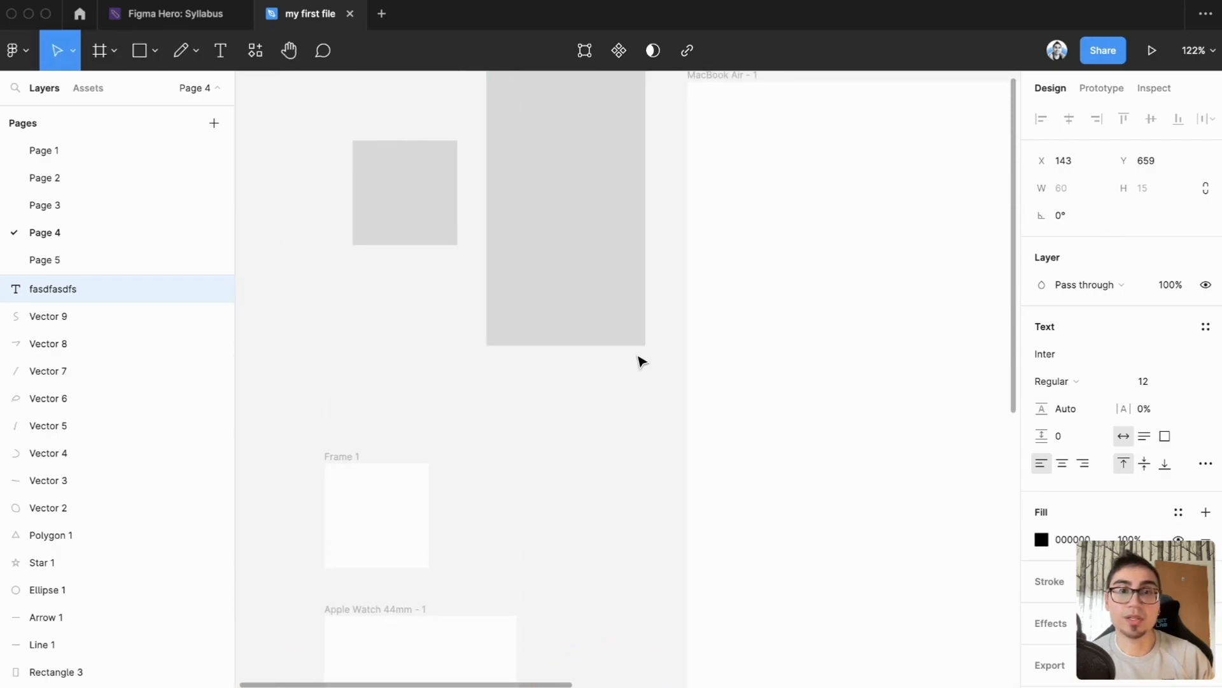
{"action": "left_click_drag", "start_coordinate": [646, 364], "coordinate": [496, 308]}
{"action": "left_click_drag", "start_coordinate": [557, 262], "coordinate": [647, 431]}
{"action": "left_click_drag", "start_coordinate": [868, 465], "coordinate": [649, 206]}
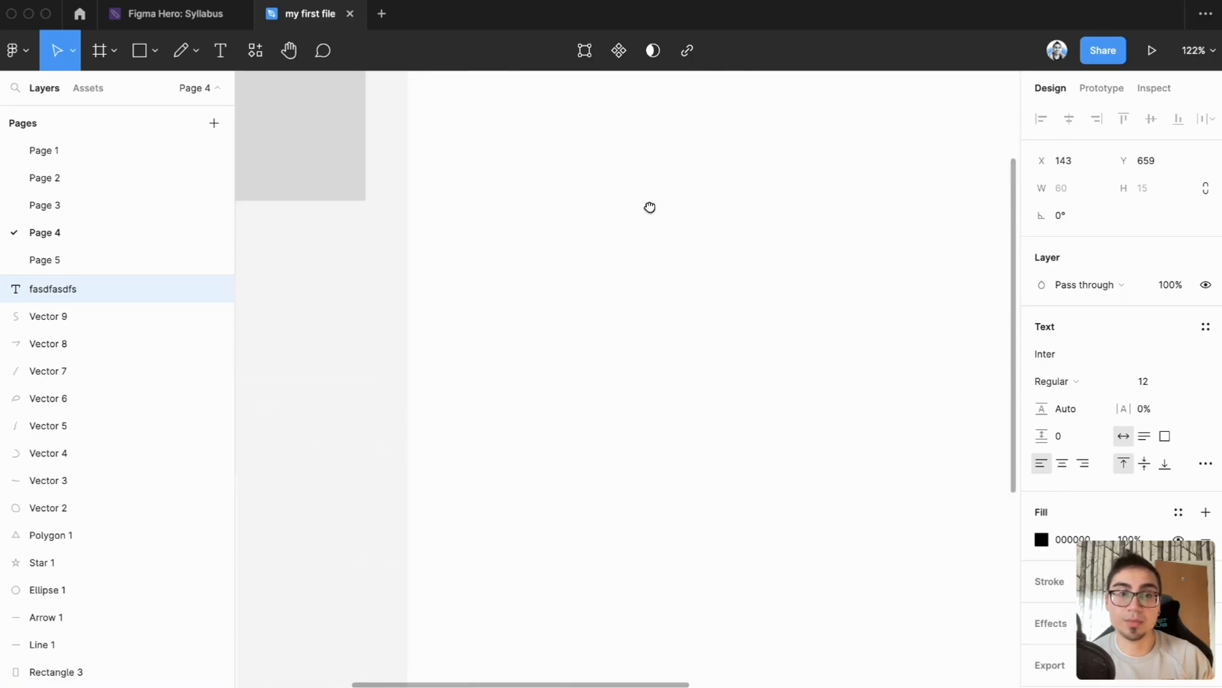
{"action": "scroll", "coordinate": [649, 207], "scroll_direction": "up", "scroll_amount": 2}
{"action": "scroll", "coordinate": [630, 265], "scroll_direction": "down", "scroll_amount": 4}
Step: Post the comment "this is a text layer!" on the "fasdfasdfs" text
{"action": "left_click", "coordinate": [323, 51]}
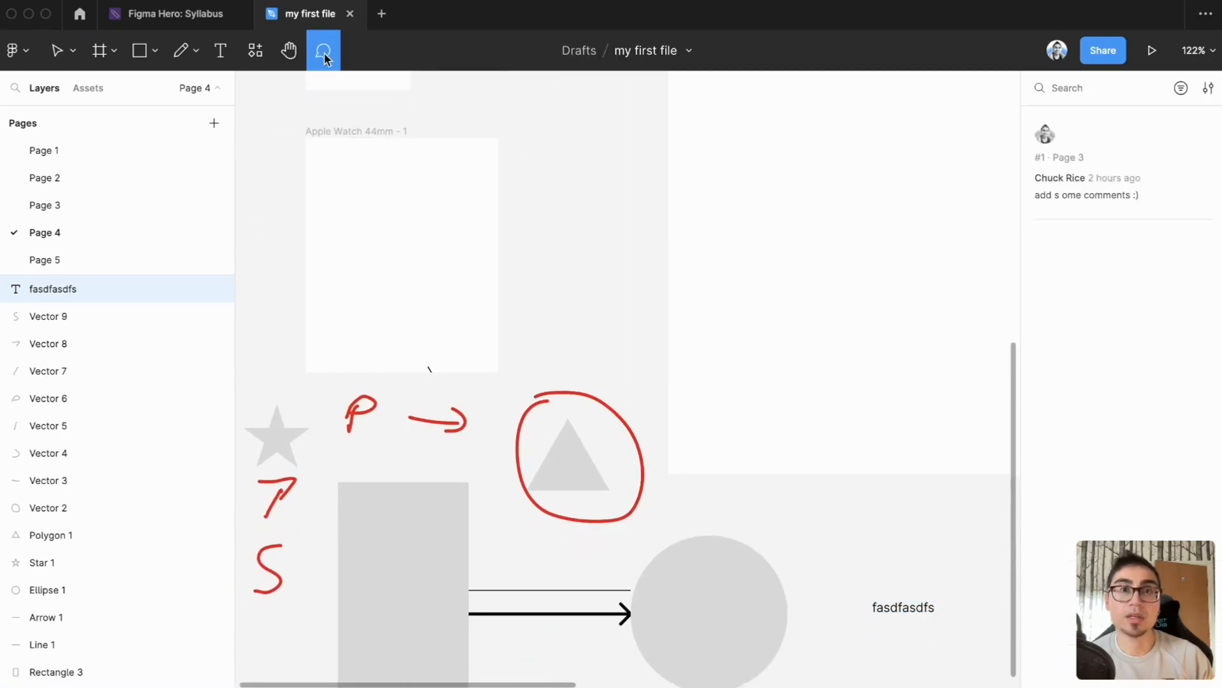
{"action": "scroll", "coordinate": [804, 331], "scroll_direction": "down", "scroll_amount": 3}
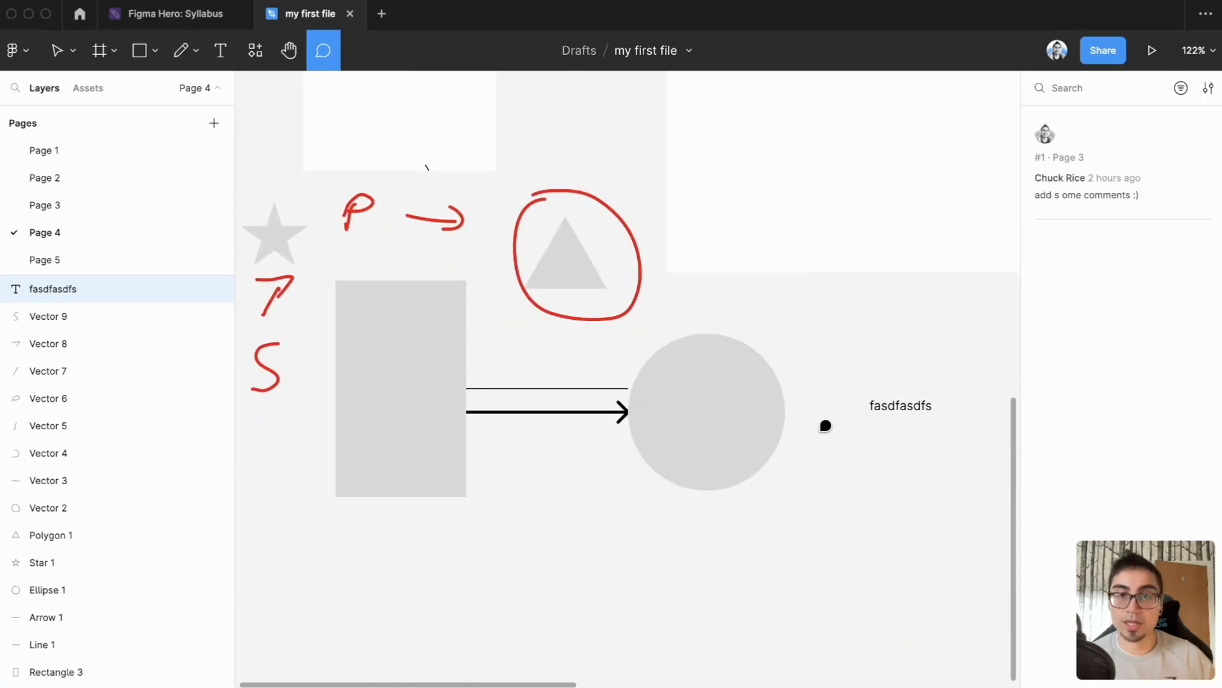
{"action": "left_click", "coordinate": [911, 402]}
{"action": "type", "text": "this is a text layer!"}
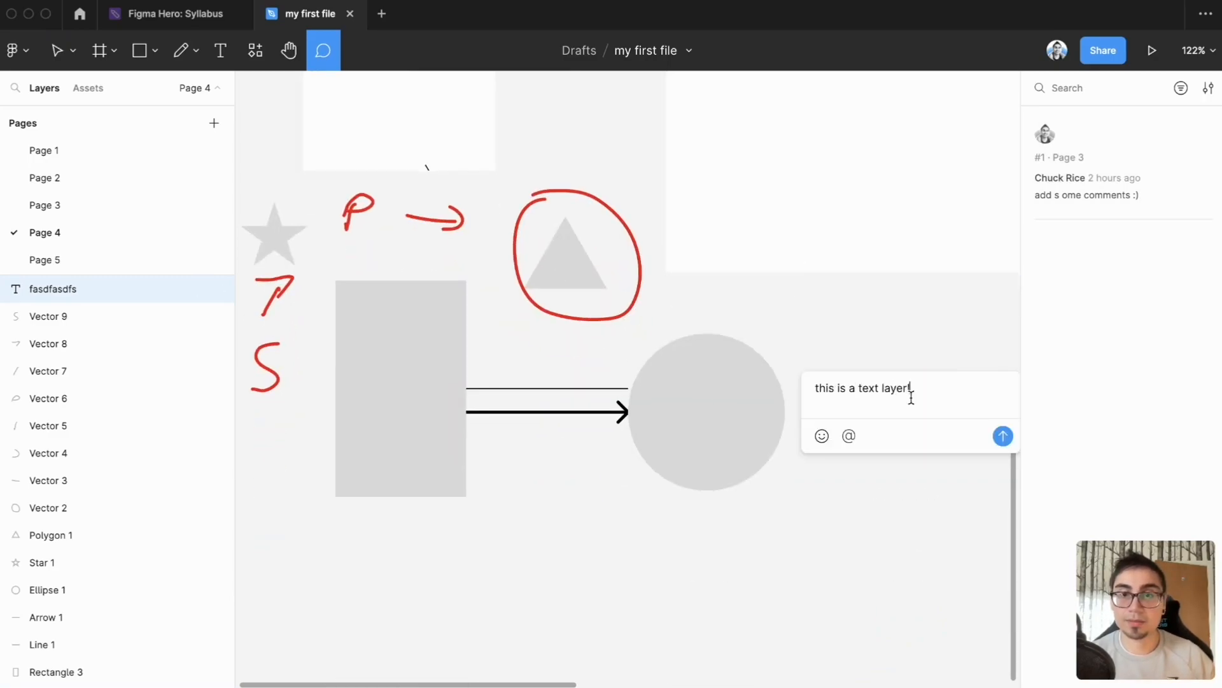
{"action": "key", "text": "Return"}
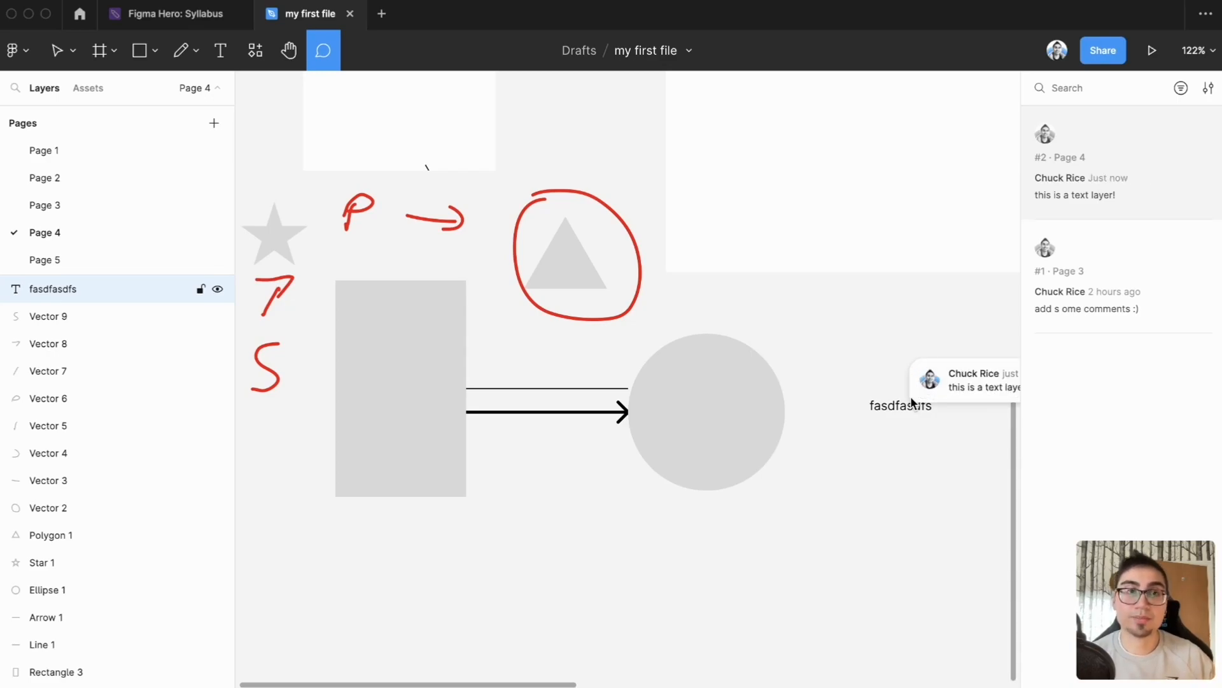